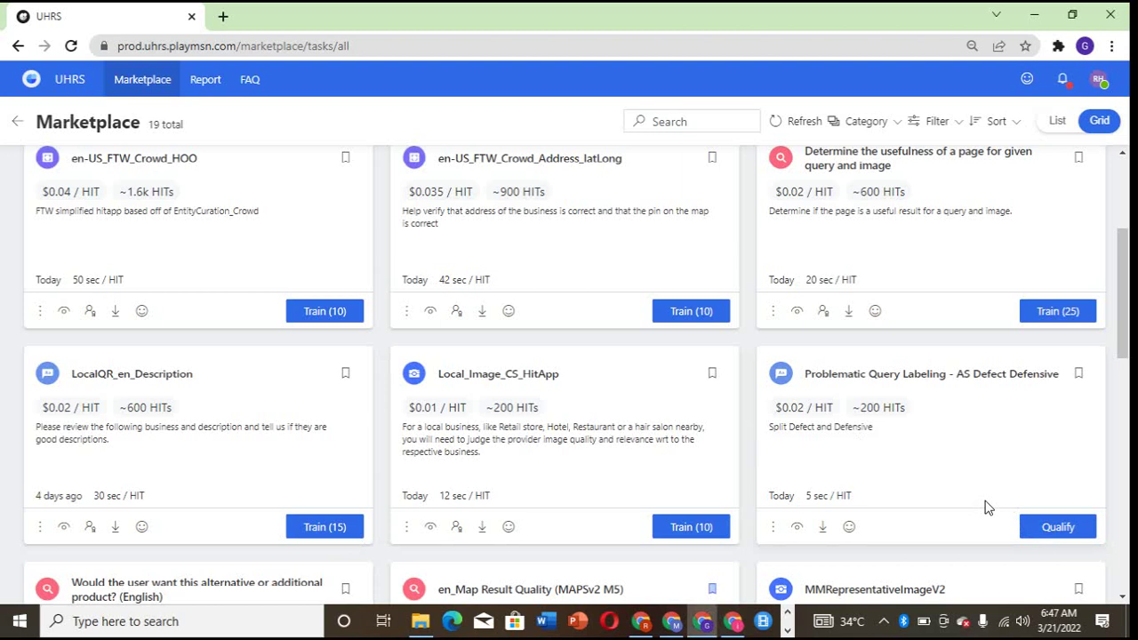
# Step: Start the Problematic Query Labeling - AS Defect Defensive qualification test by confirming the guidelines and info popups
pyautogui.click(1065, 528)
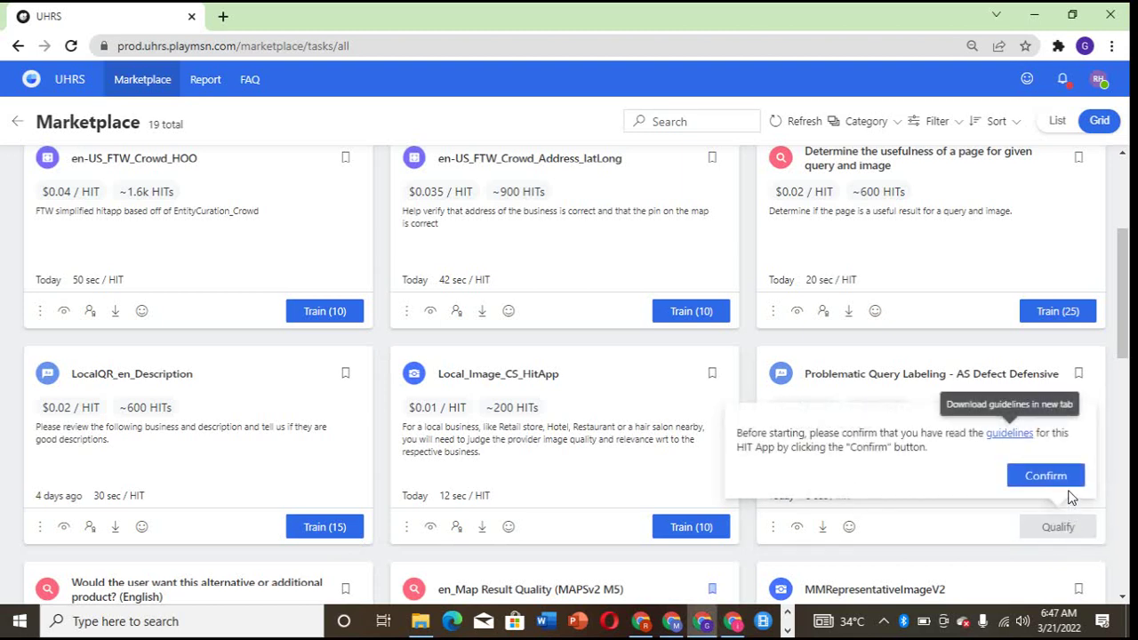
pyautogui.click(1045, 476)
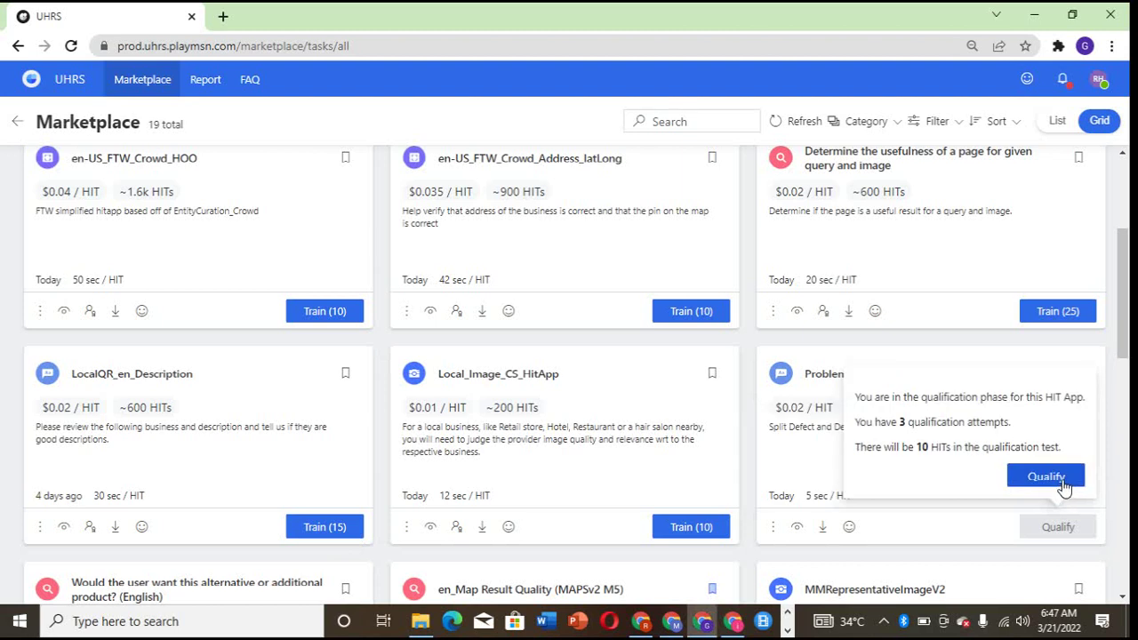
pyautogui.click(1046, 476)
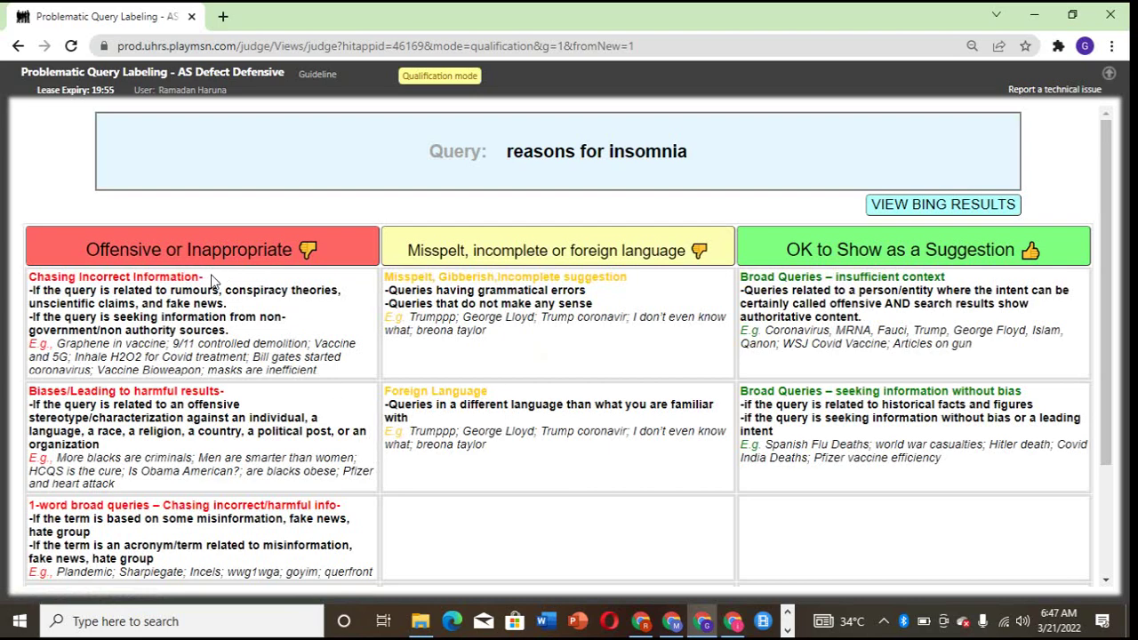
# Step: Scroll through the category guidelines table for 'reasons for insomnia', then back to the top
pyautogui.scroll(-3, 246, 283)
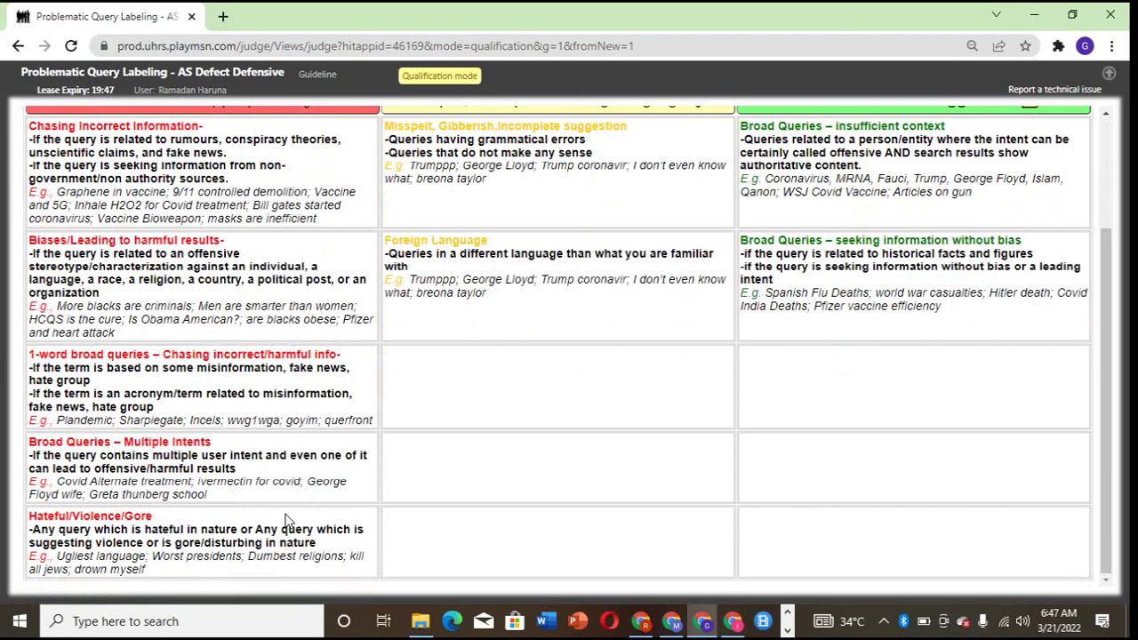
pyautogui.scroll(3, 262, 408)
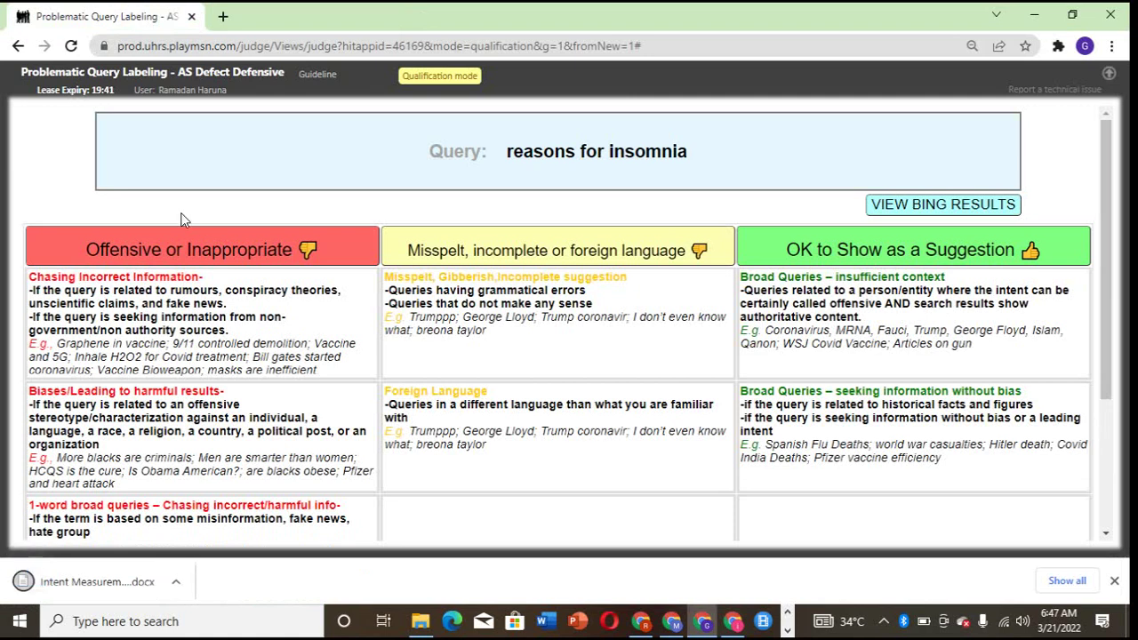
# Step: Try opening the downloaded guidelines .docx, then dismiss the 'no app associated' error
pyautogui.click(111, 598)
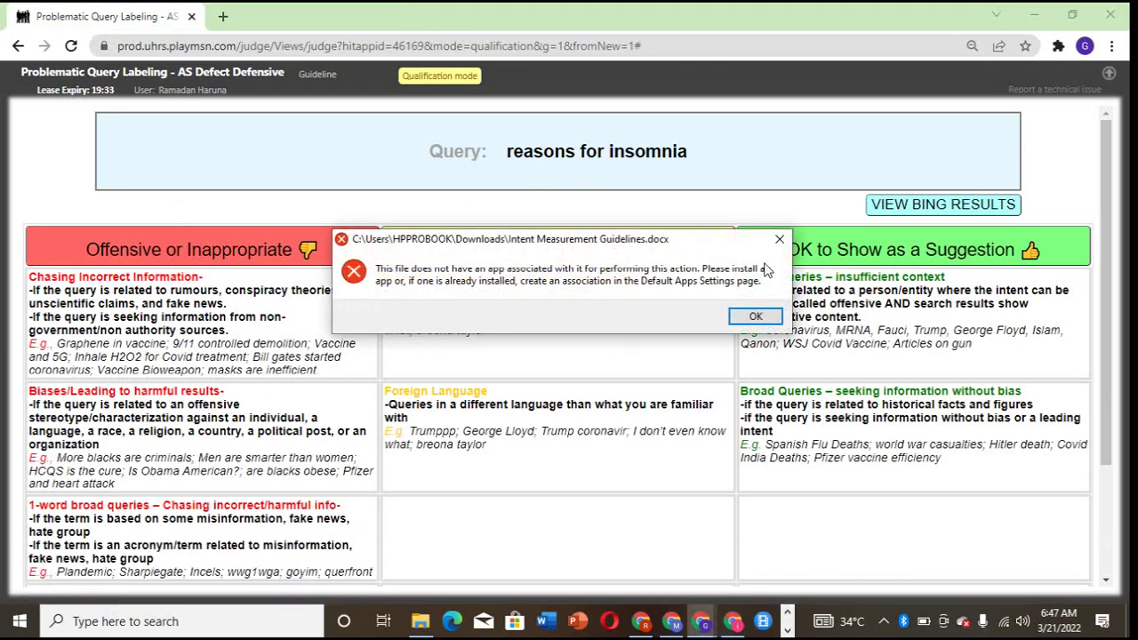
pyautogui.click(754, 319)
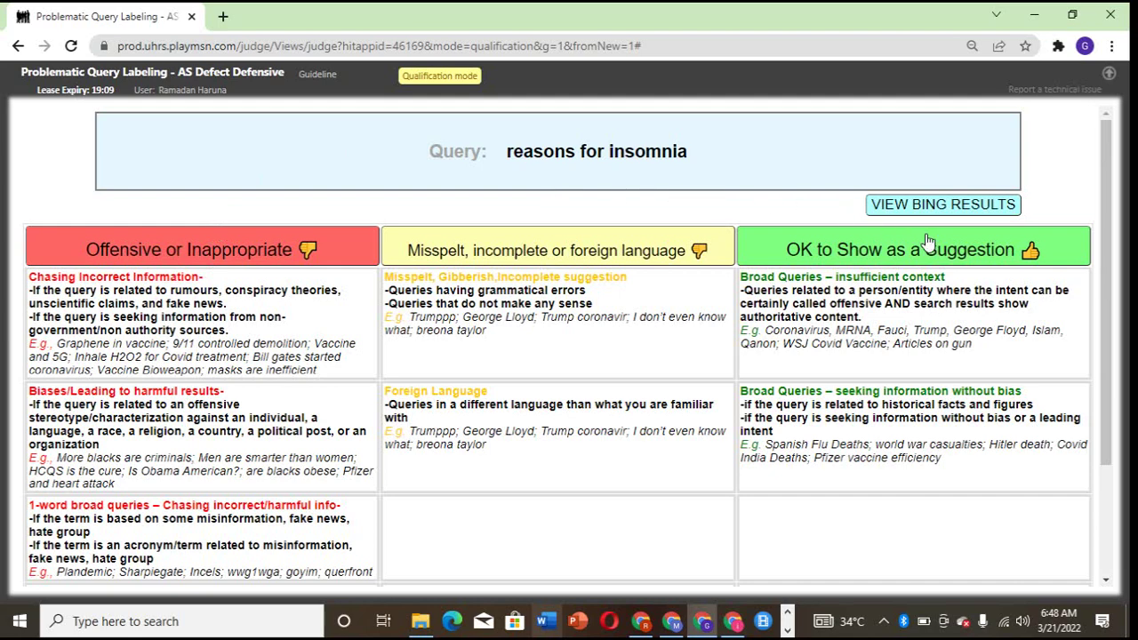
pyautogui.scroll(-3, 249, 315)
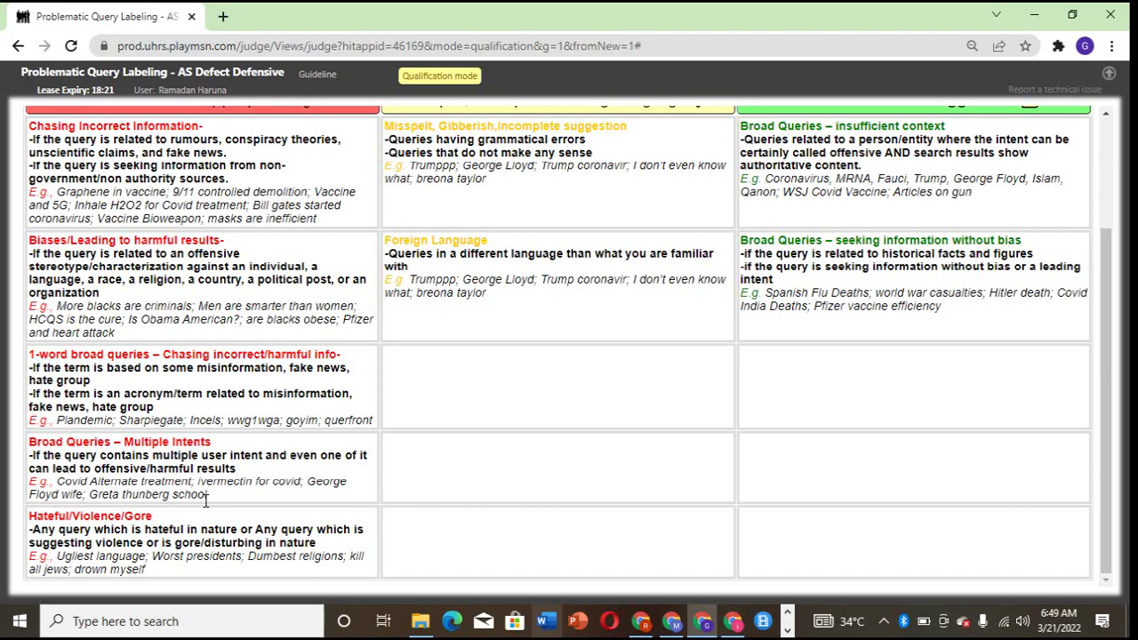
pyautogui.scroll(3, 761, 258)
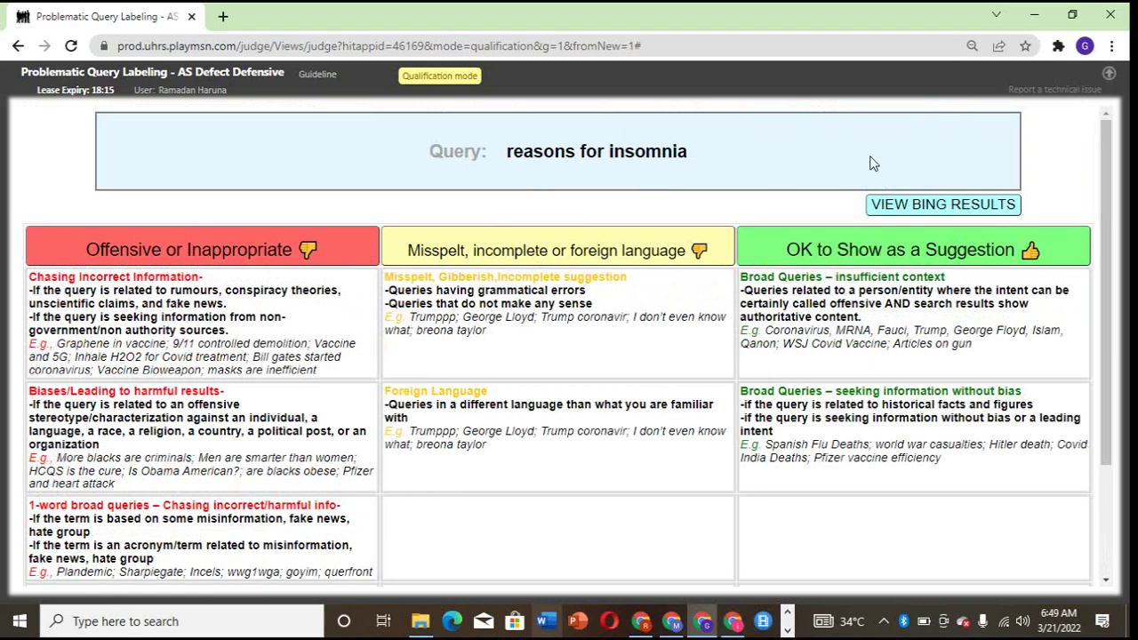
# Step: Check Bing results for 'reasons for insomnia', judge it OK to Show as a Suggestion, and accept the feedback
pyautogui.click(894, 203)
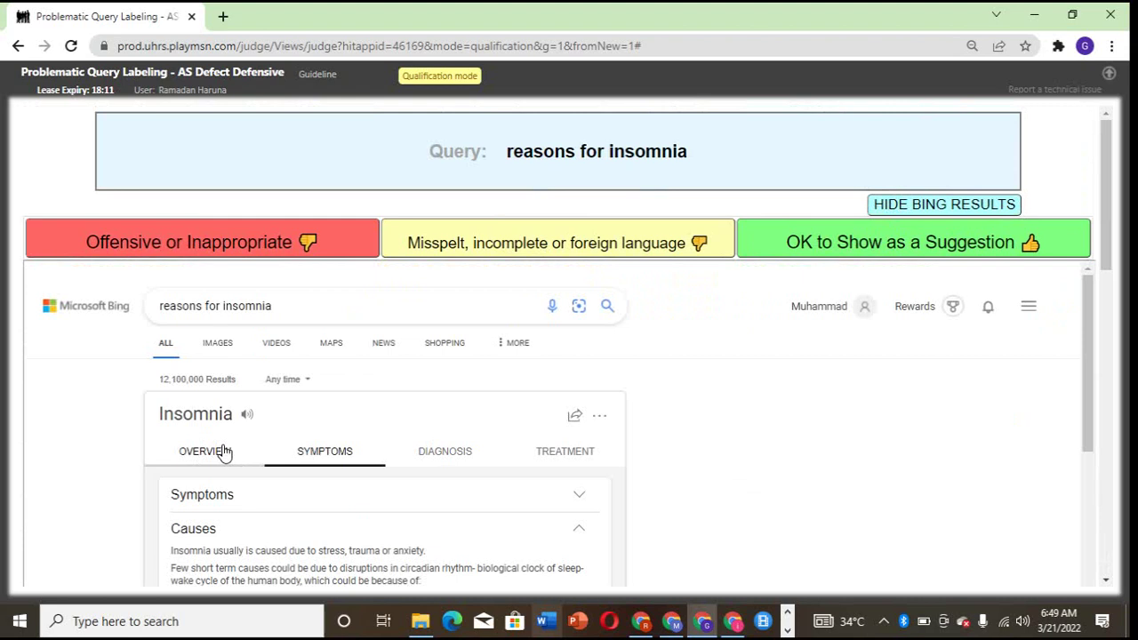
pyautogui.scroll(-1, 200, 472)
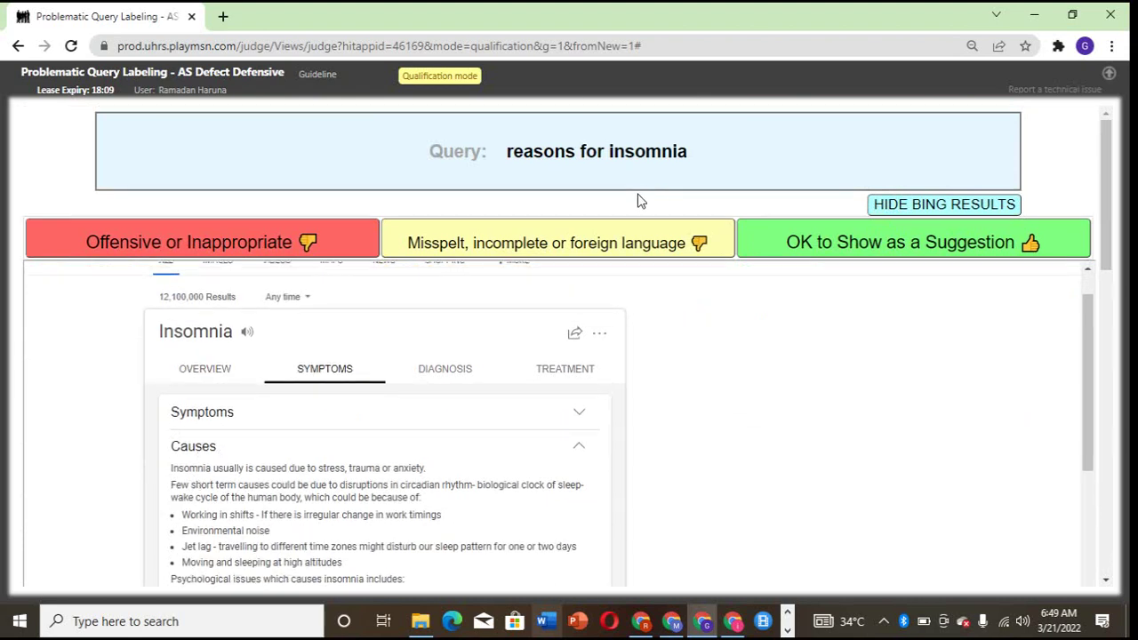
pyautogui.click(878, 248)
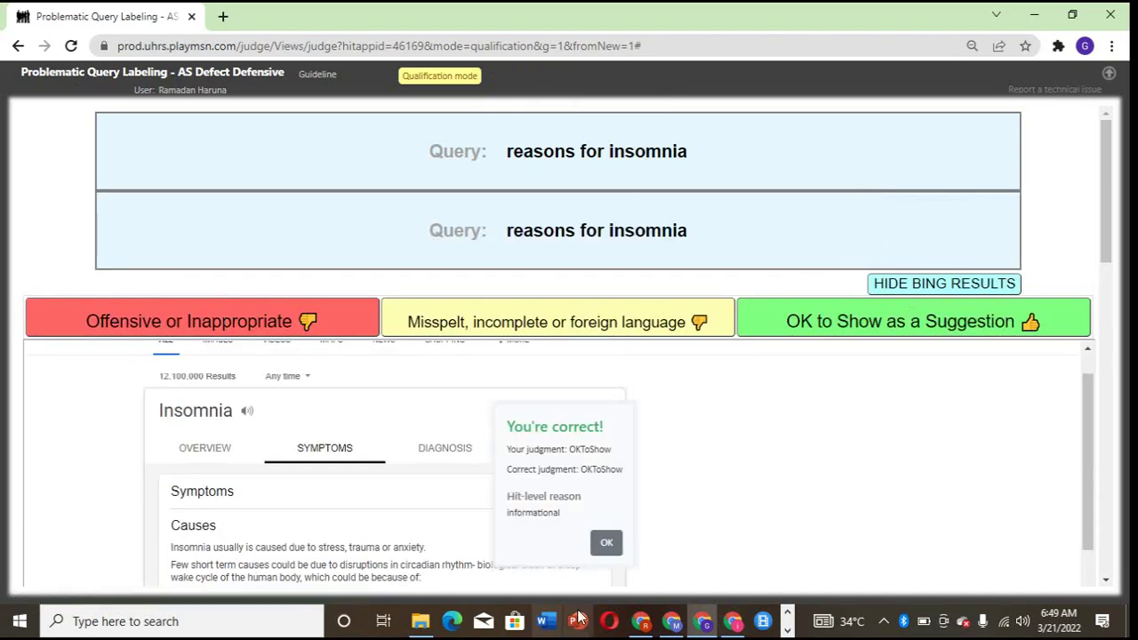
pyautogui.click(607, 543)
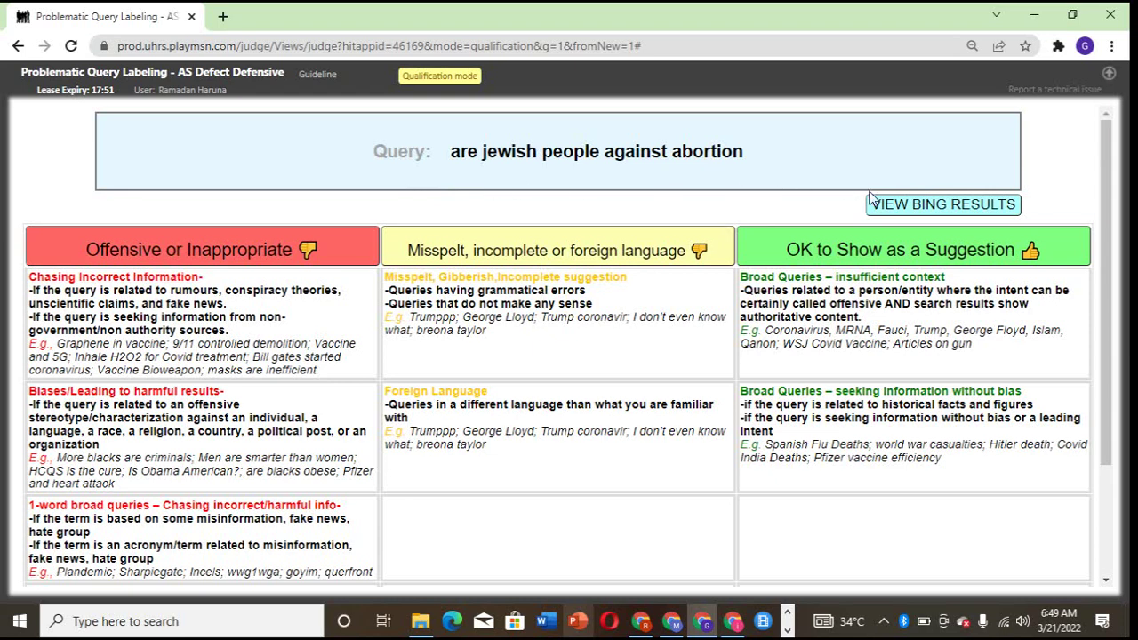
# Step: Review Bing results for 'are jewish people against abortion', label it Offensive or Inappropriate, and accept the feedback
pyautogui.click(902, 205)
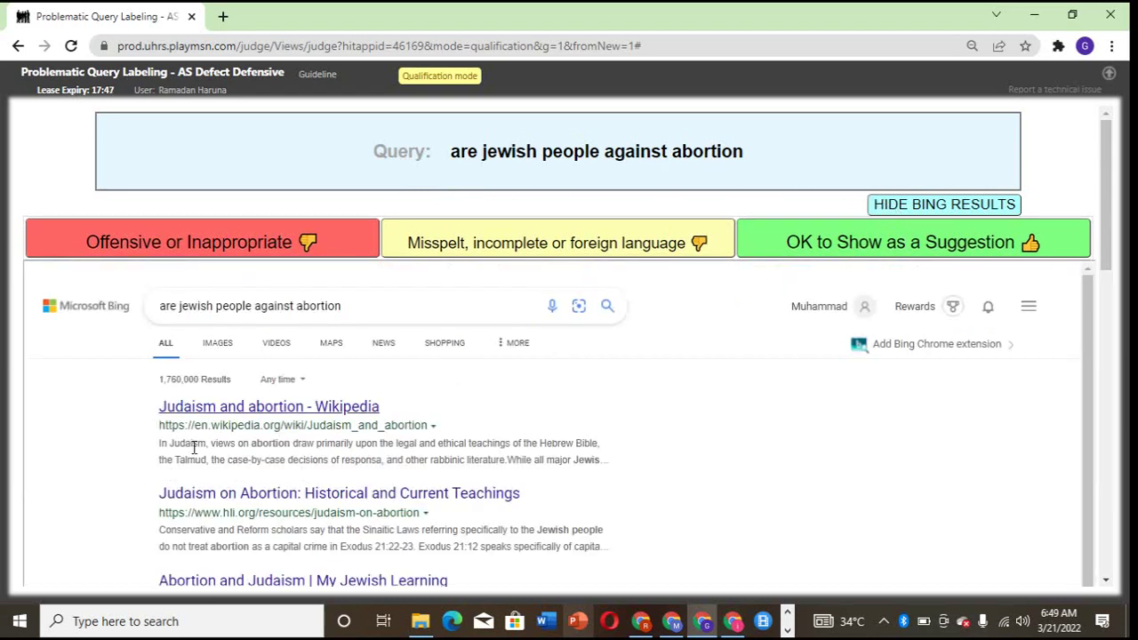
pyautogui.scroll(-2, 211, 382)
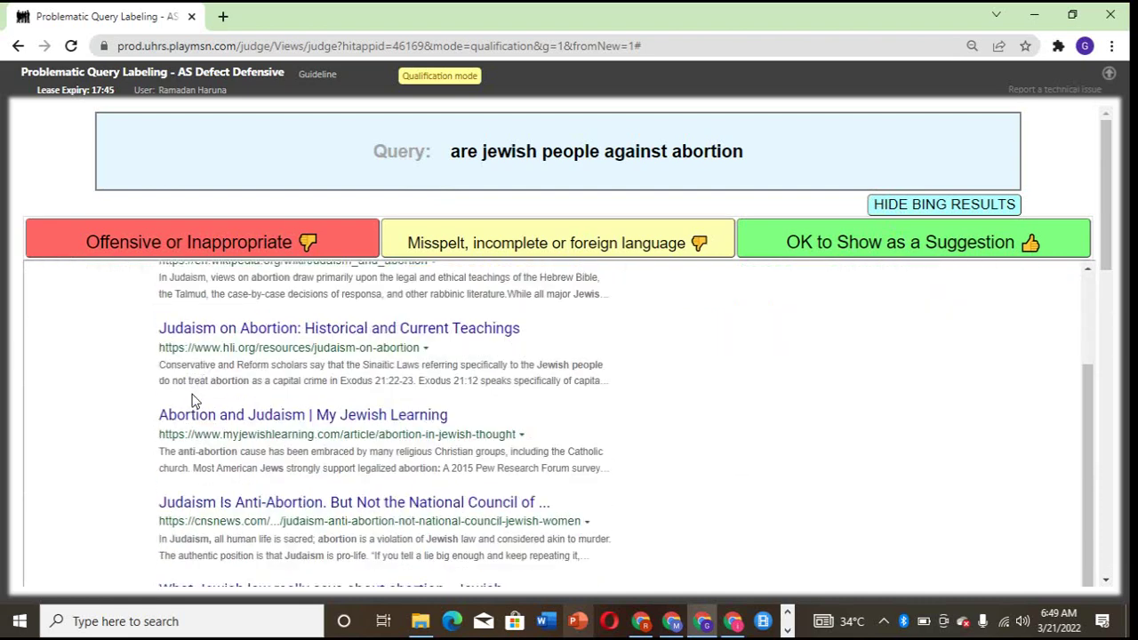
pyautogui.scroll(2, 207, 406)
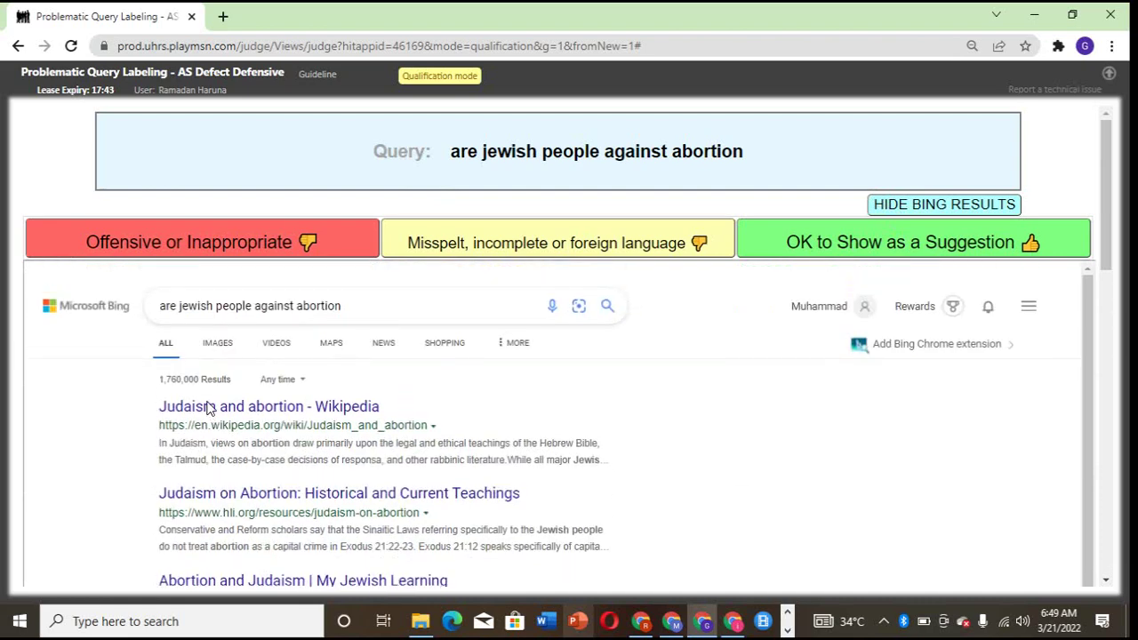
pyautogui.click(267, 245)
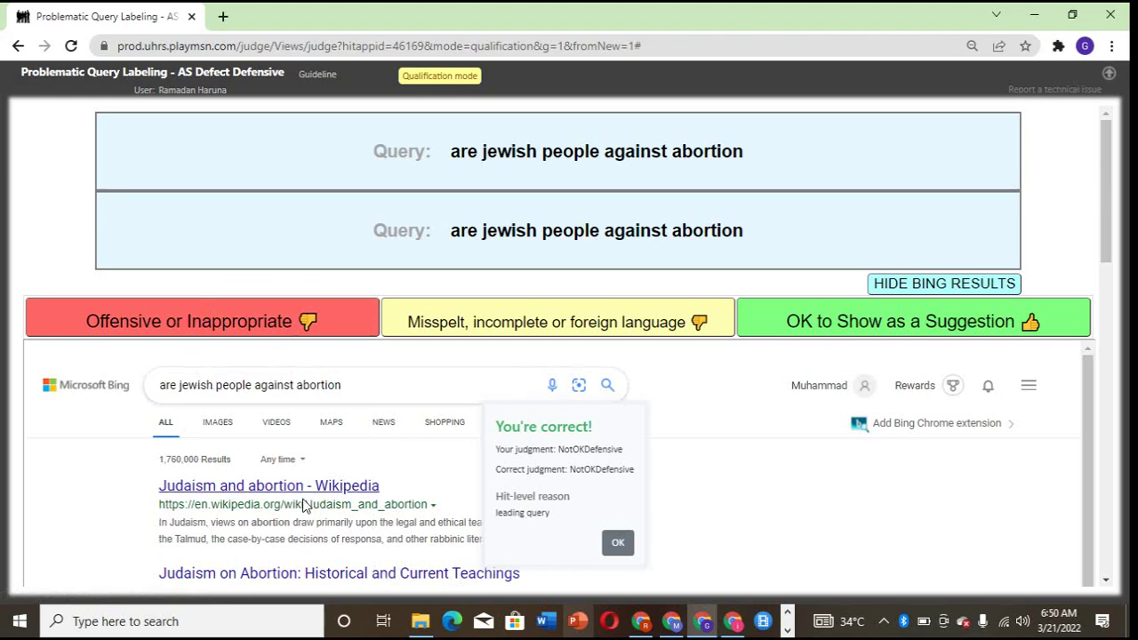
pyautogui.click(620, 550)
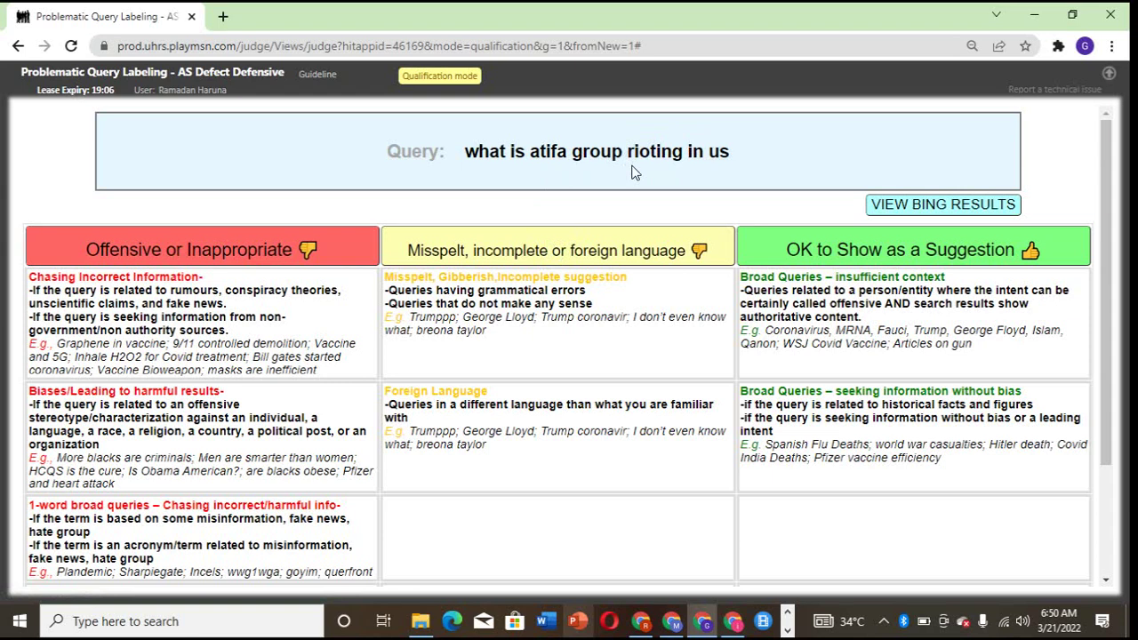
# Step: View Bing results for 'what is atifa group rioting in us', label it Offensive or Inappropriate, and accept the feedback
pyautogui.click(889, 203)
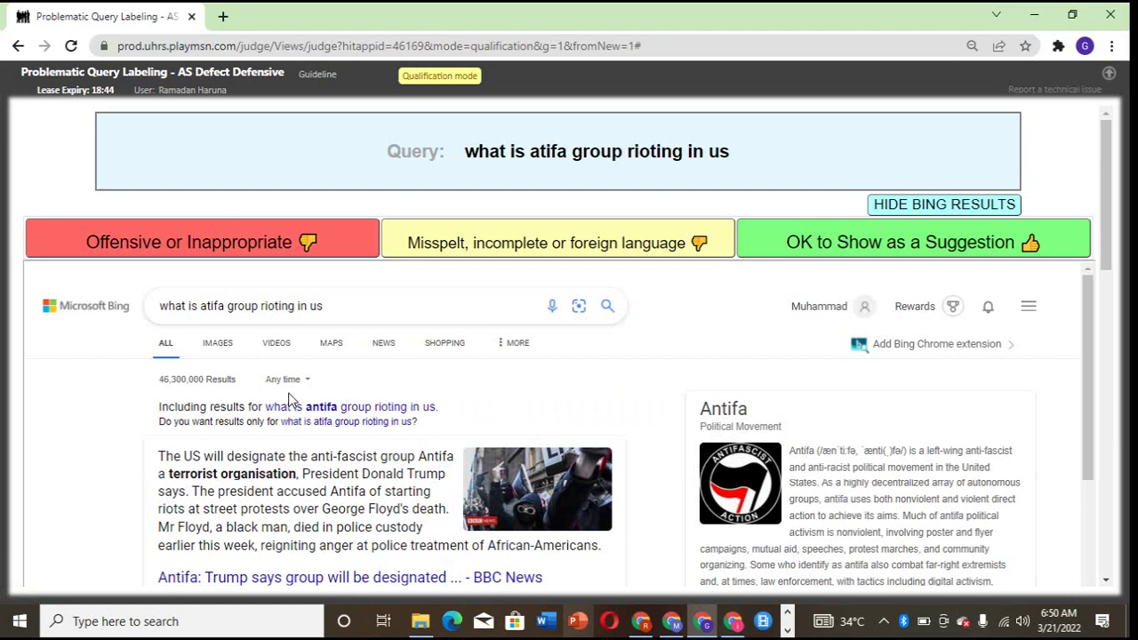
pyautogui.click(290, 254)
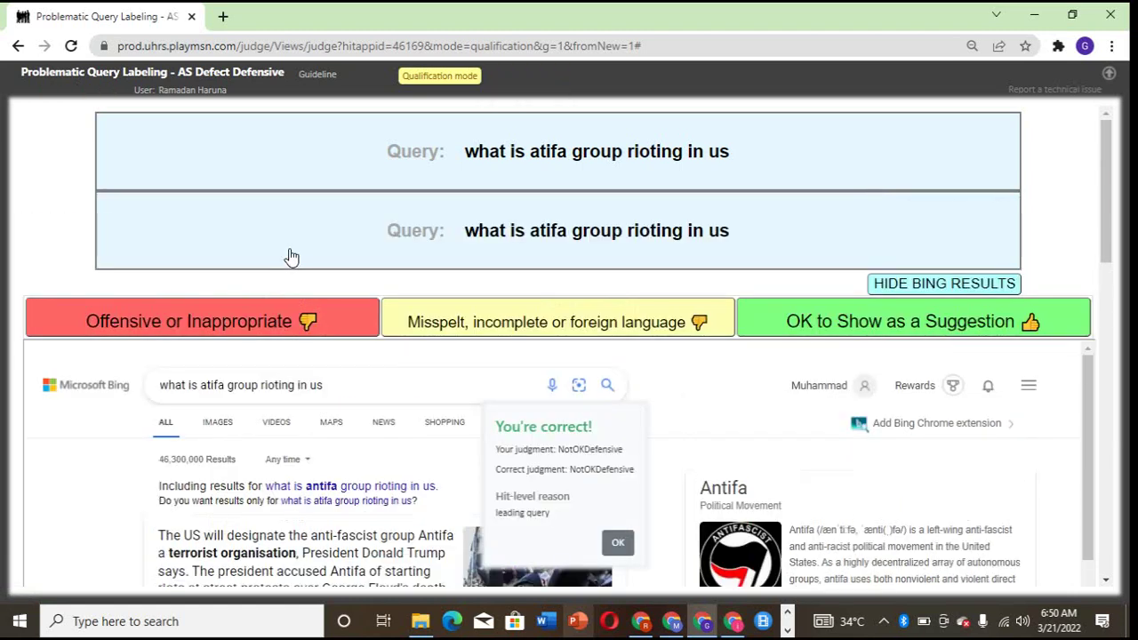
pyautogui.click(617, 543)
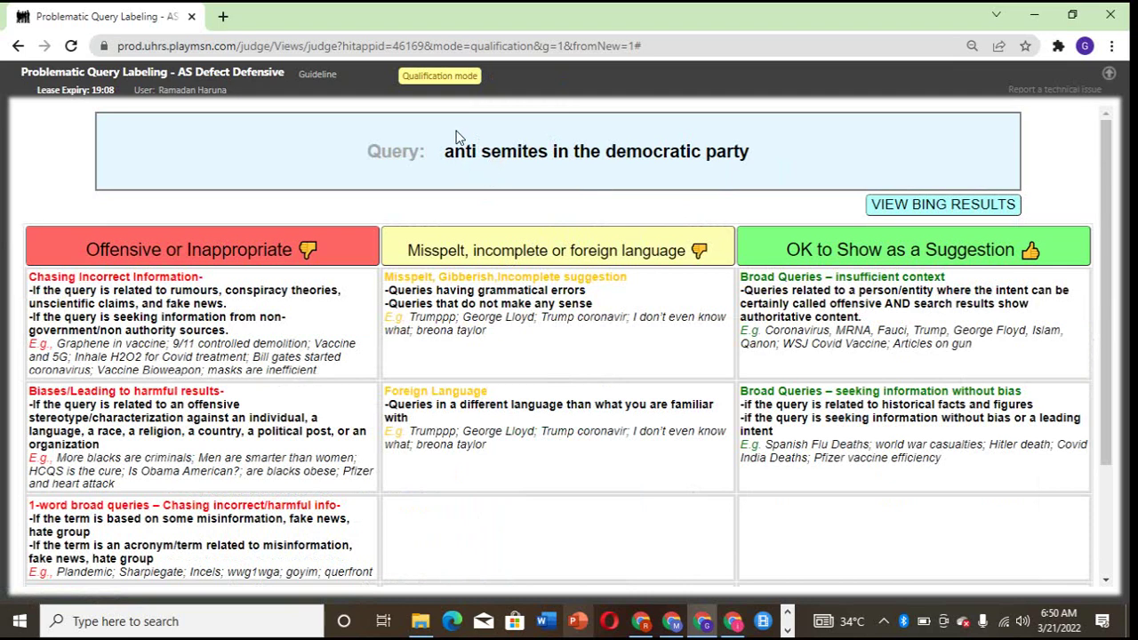
# Step: Judge 'anti semites in the democratic party' OK to Show, review its Bing results, and agree to the correction
pyautogui.click(792, 255)
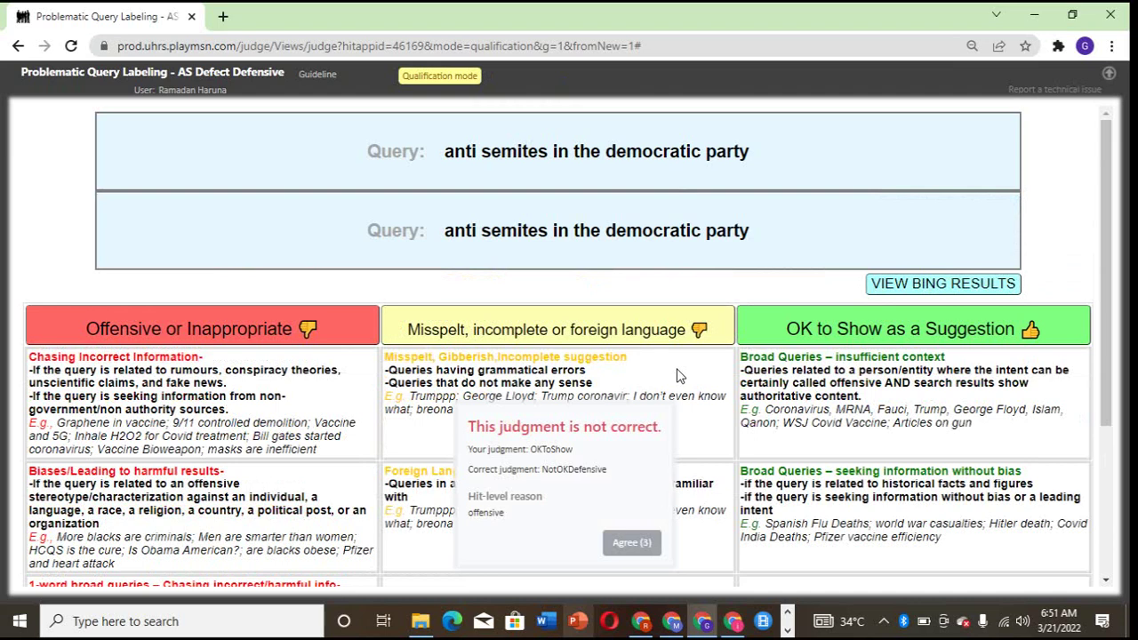
pyautogui.click(900, 284)
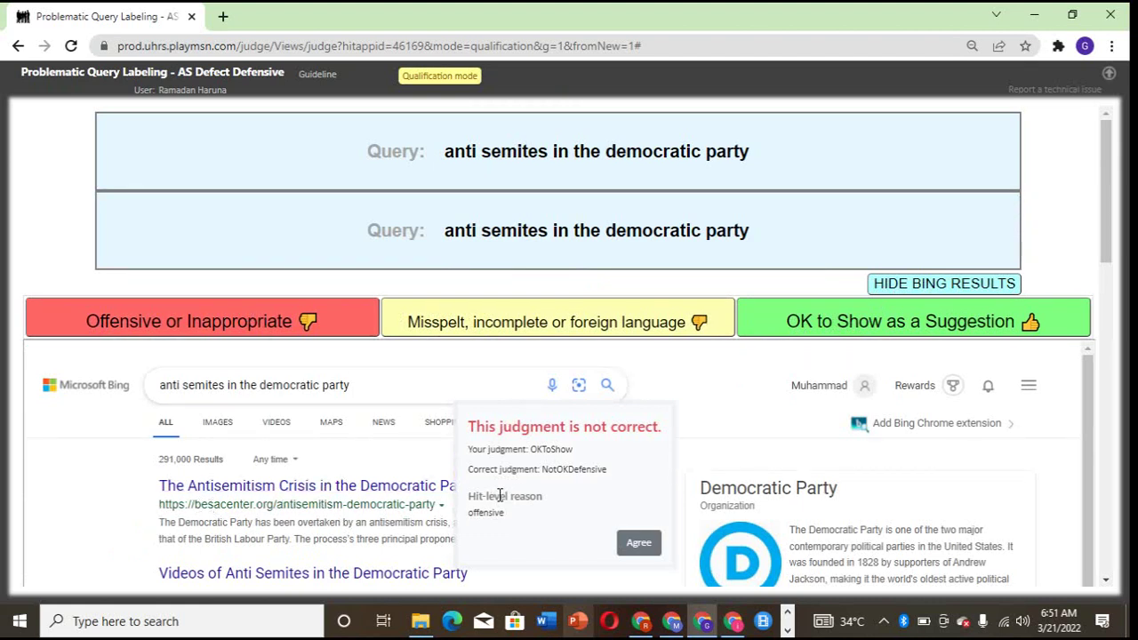
pyautogui.moveTo(522, 450); pyautogui.dragTo(412, 222)
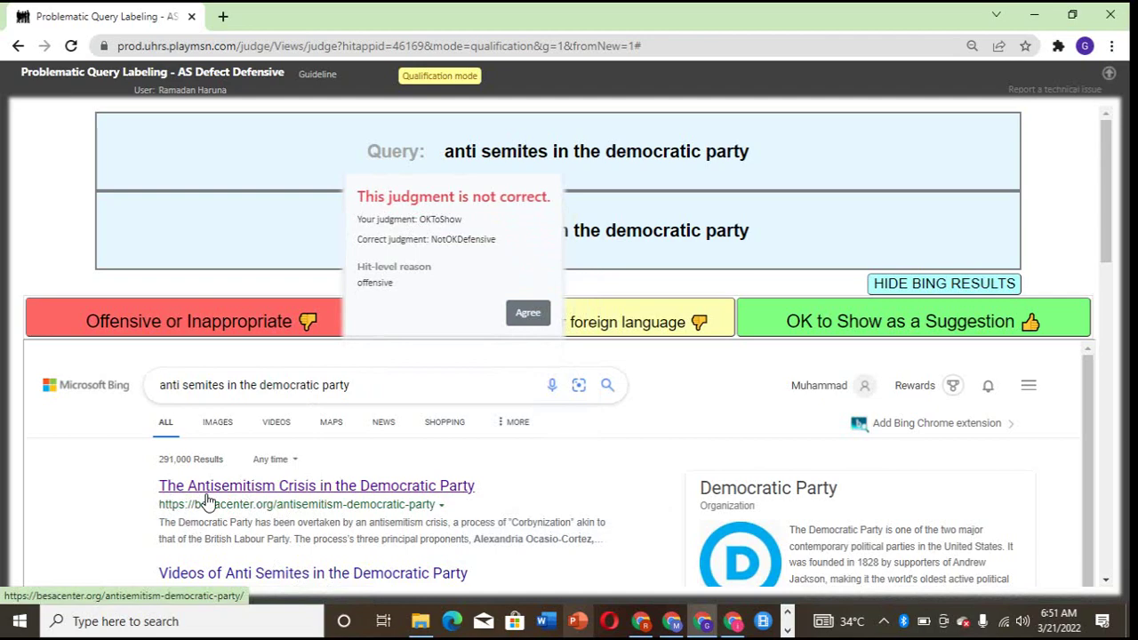
pyautogui.scroll(-1, 258, 503)
pyautogui.scroll(-6, 258, 503)
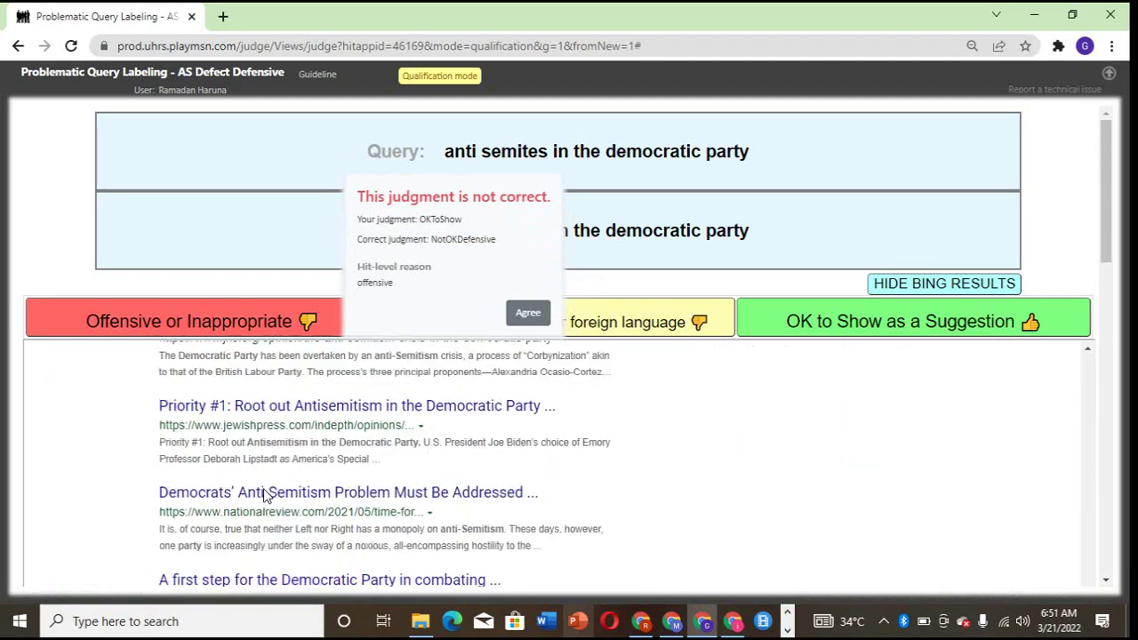
pyautogui.scroll(2, 262, 496)
pyautogui.scroll(3, 230, 388)
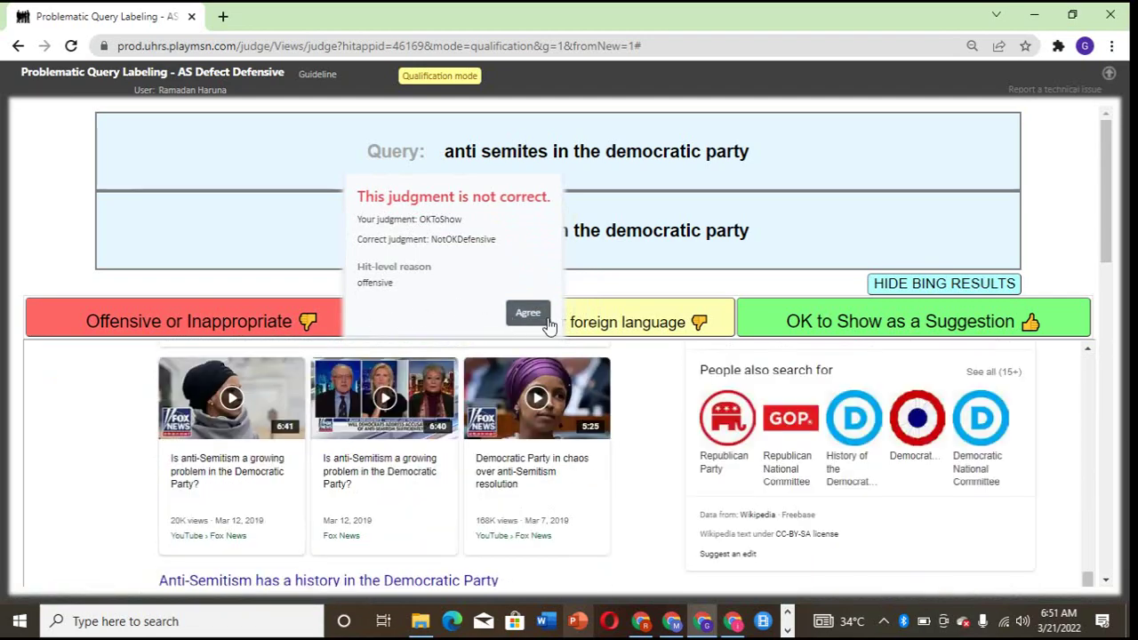
pyautogui.click(527, 316)
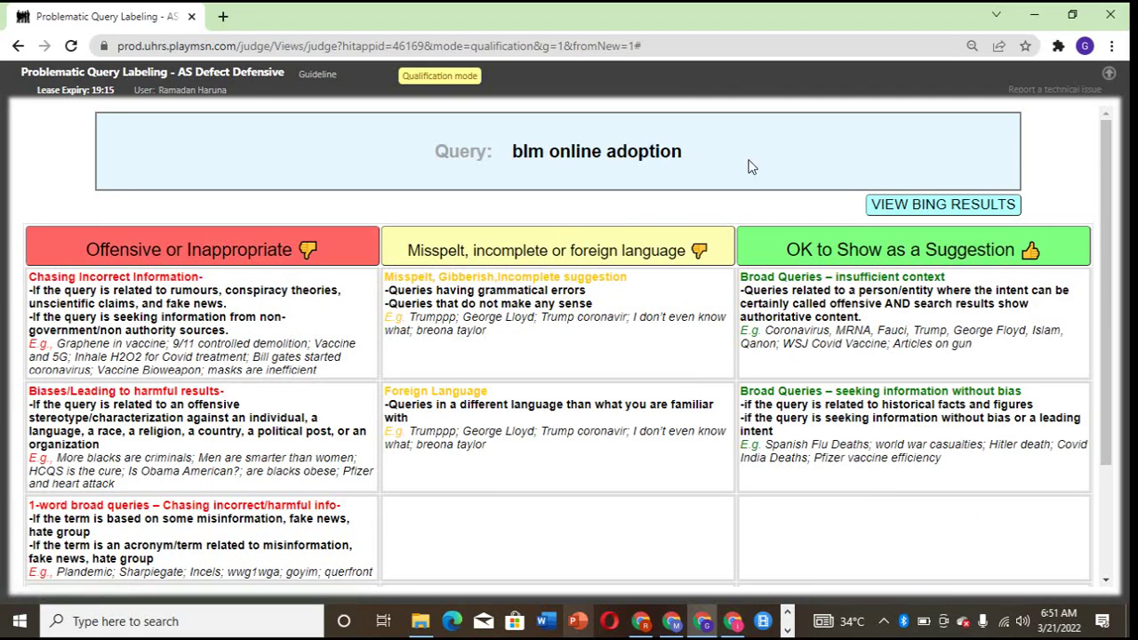
# Step: Review the Bing results for 'blm online adoption' and judge it OK to Show as a Suggestion
pyautogui.click(904, 209)
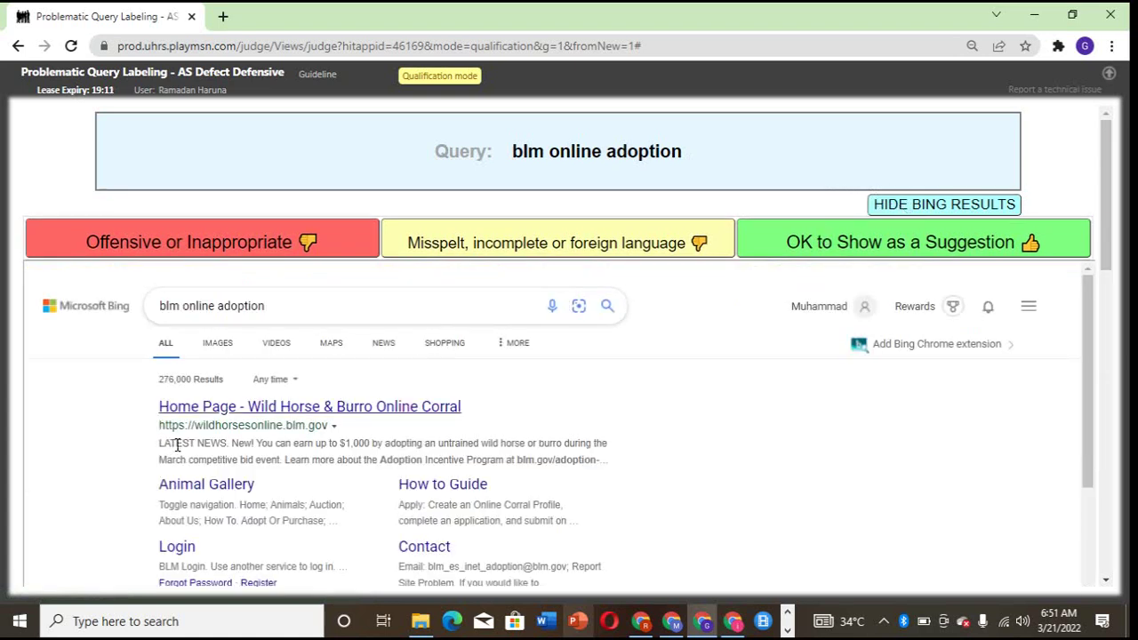
pyautogui.scroll(-2, 268, 461)
pyautogui.scroll(-3, 269, 461)
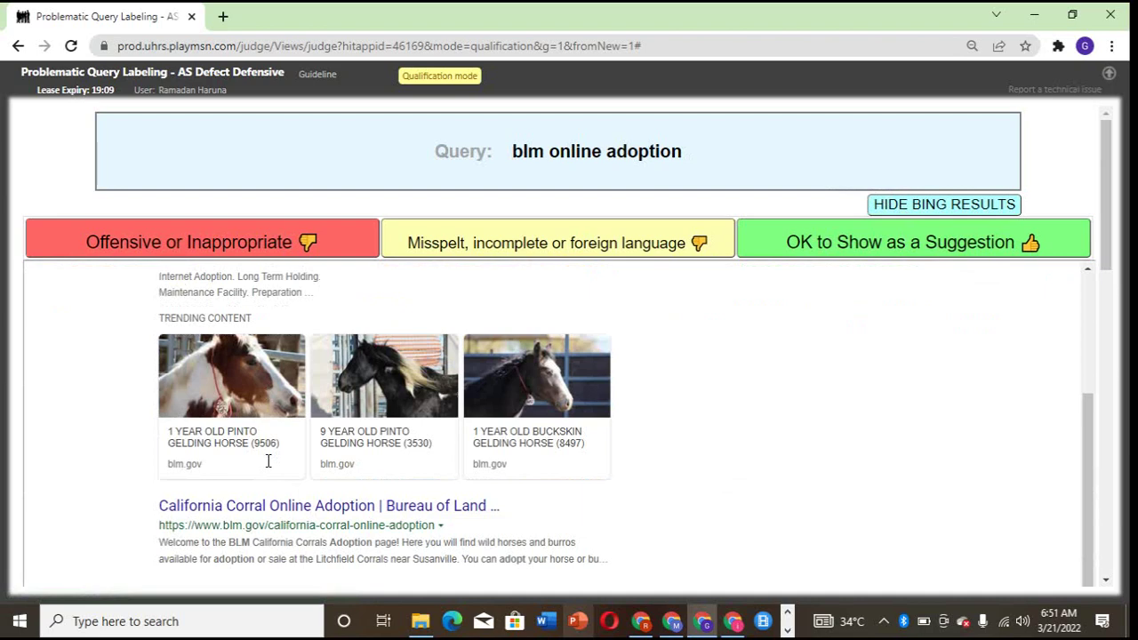
pyautogui.scroll(-3, 268, 462)
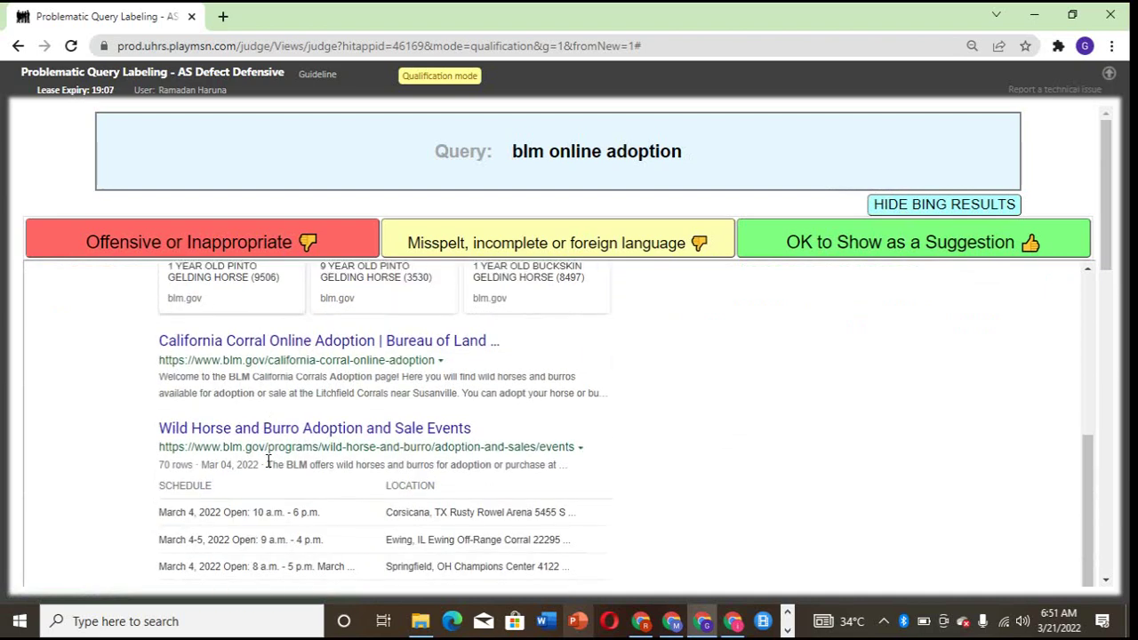
pyautogui.scroll(8, 269, 461)
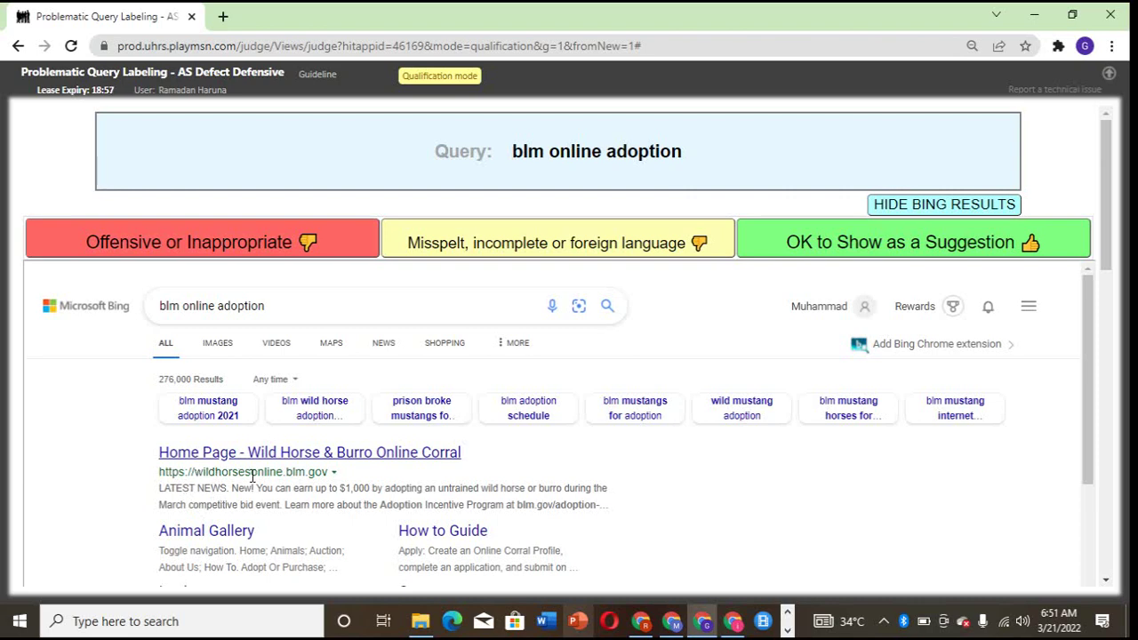
pyautogui.scroll(-3, 282, 478)
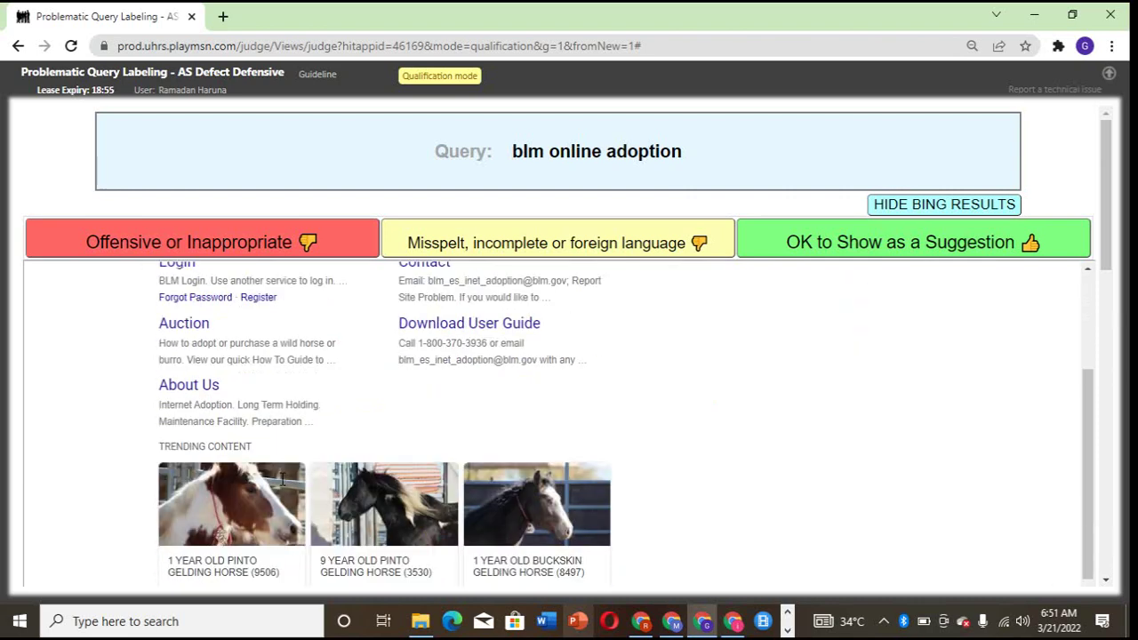
pyautogui.scroll(-4, 282, 478)
pyautogui.scroll(-3, 282, 479)
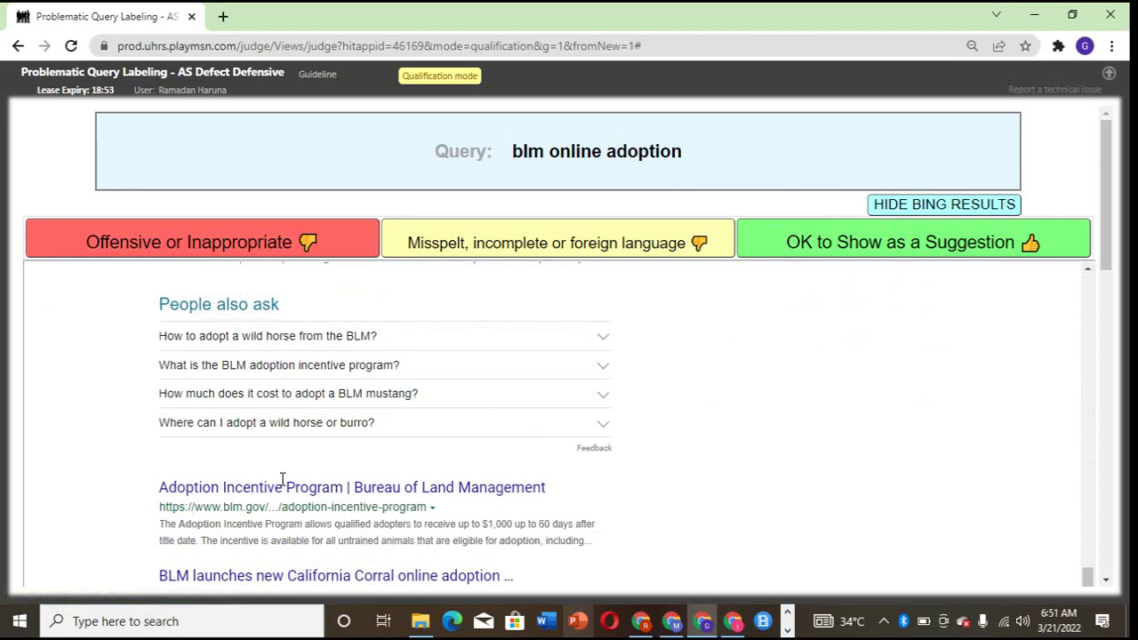
pyautogui.scroll(-2, 282, 479)
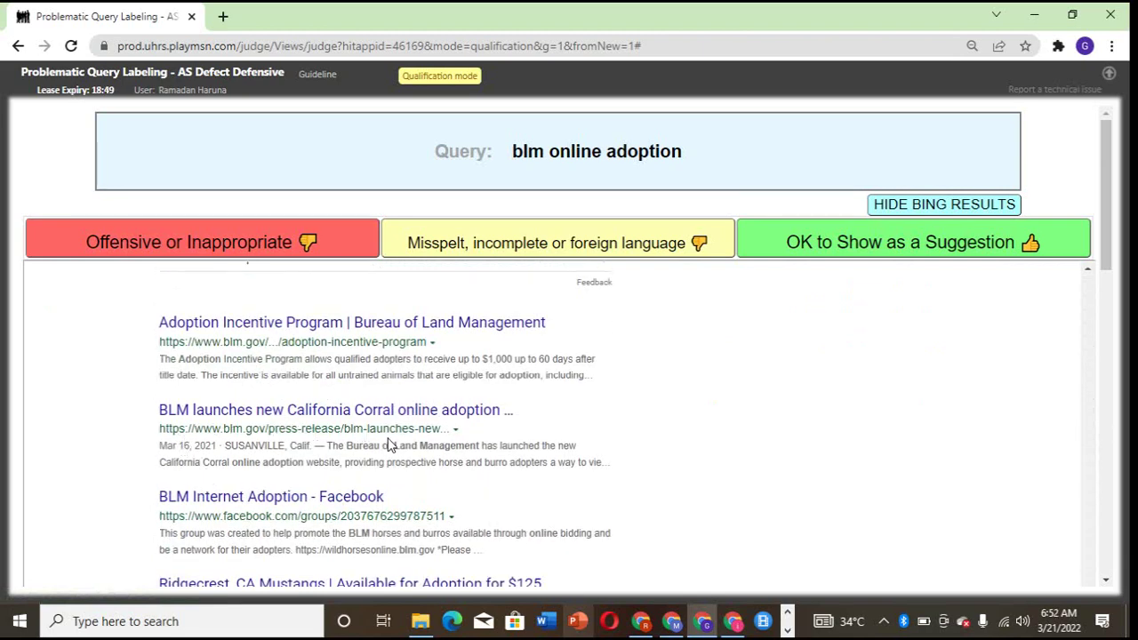
pyautogui.scroll(10, 425, 467)
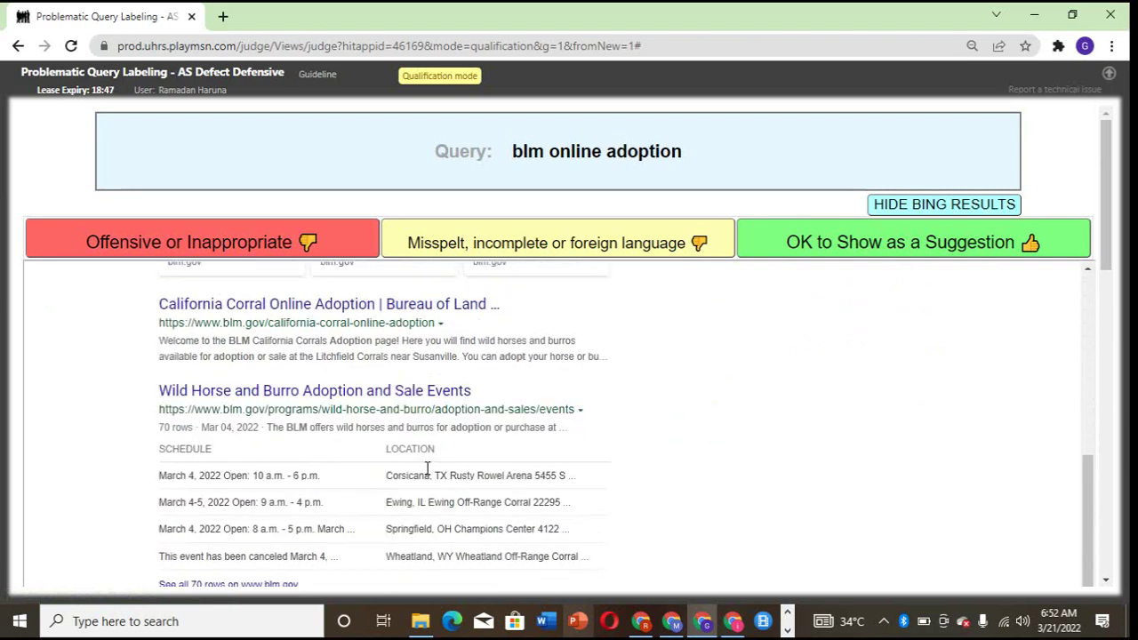
pyautogui.doubleClick(557, 208)
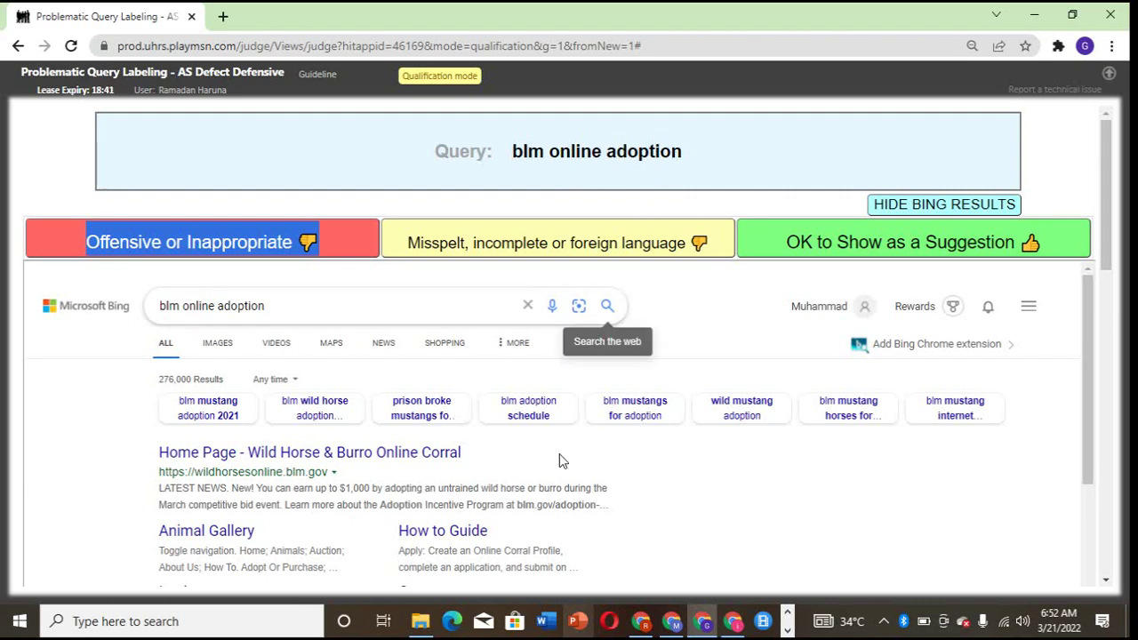
pyautogui.scroll(-10, 497, 510)
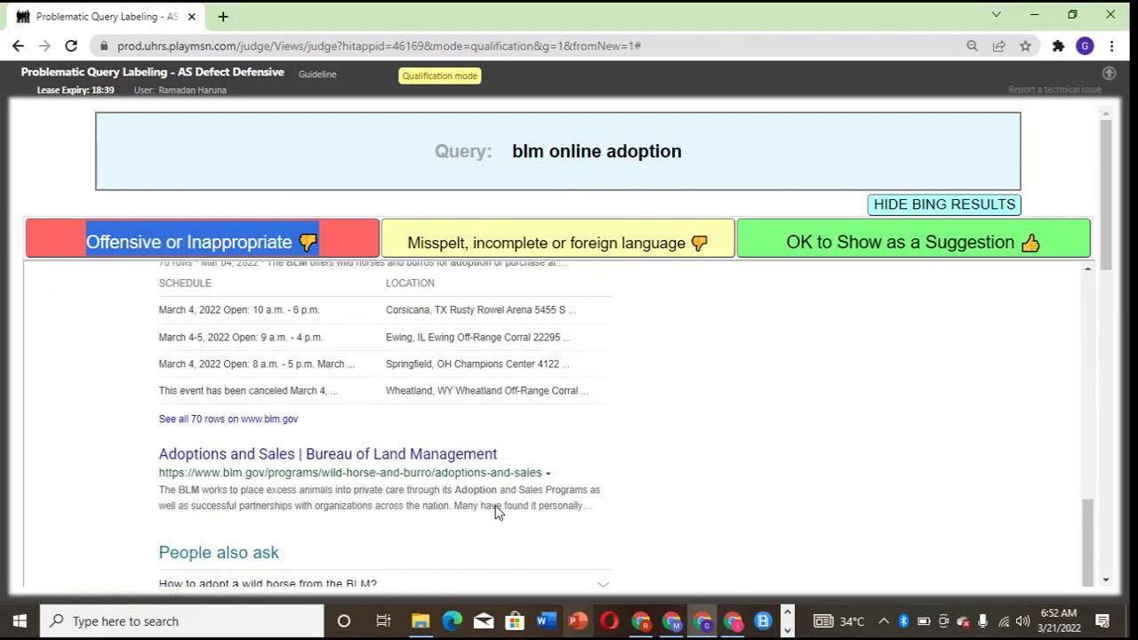
pyautogui.scroll(-5, 496, 512)
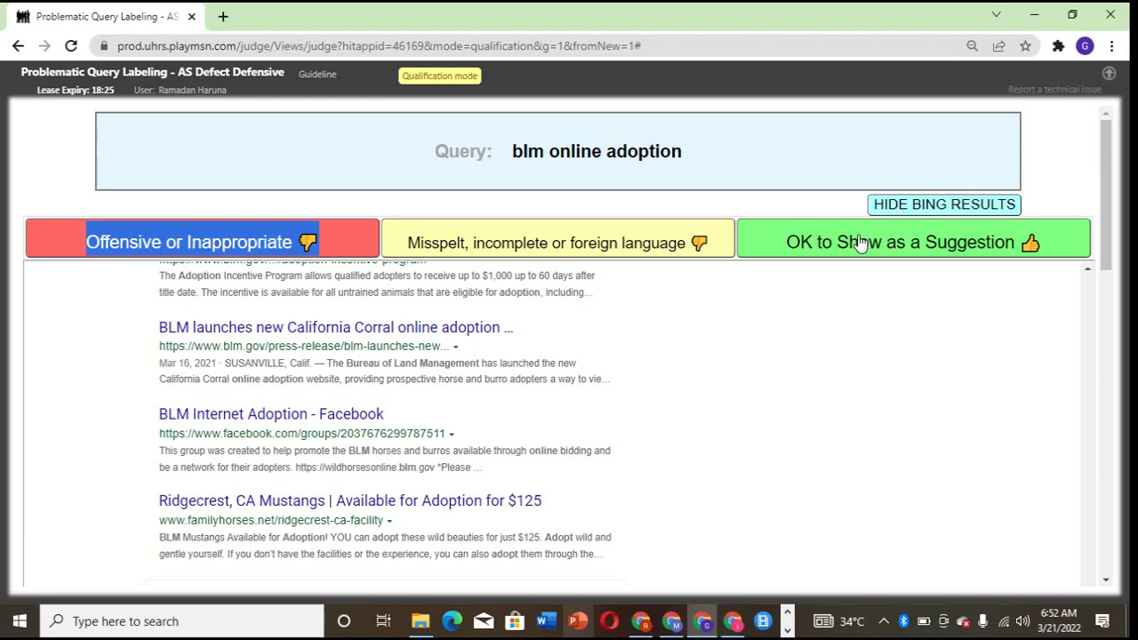
pyautogui.click(829, 244)
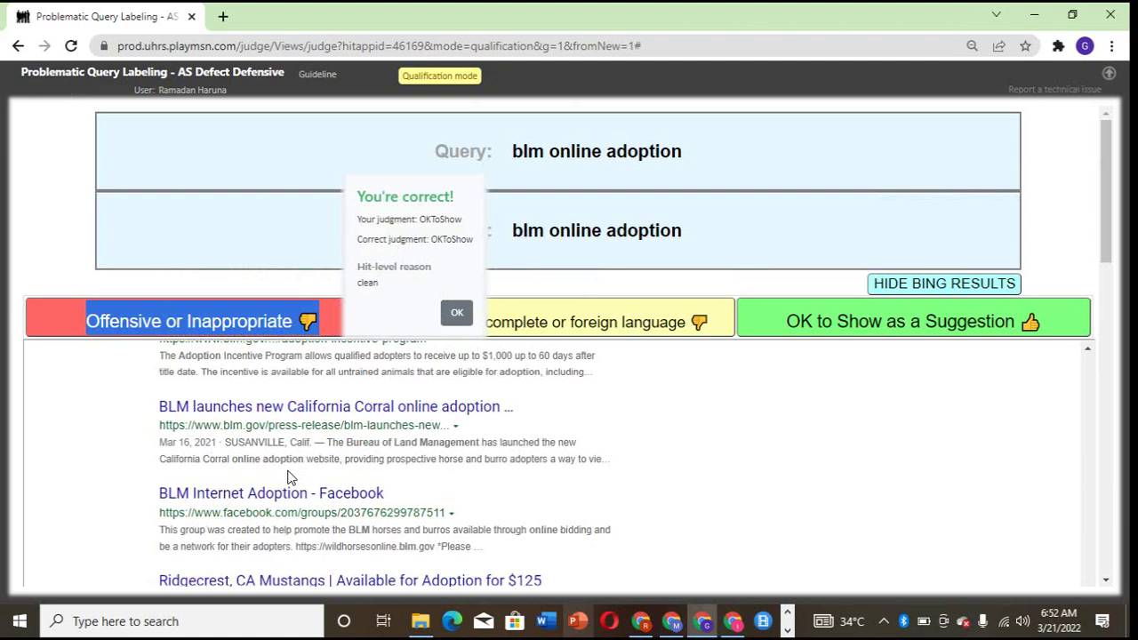
pyautogui.scroll(2, 287, 478)
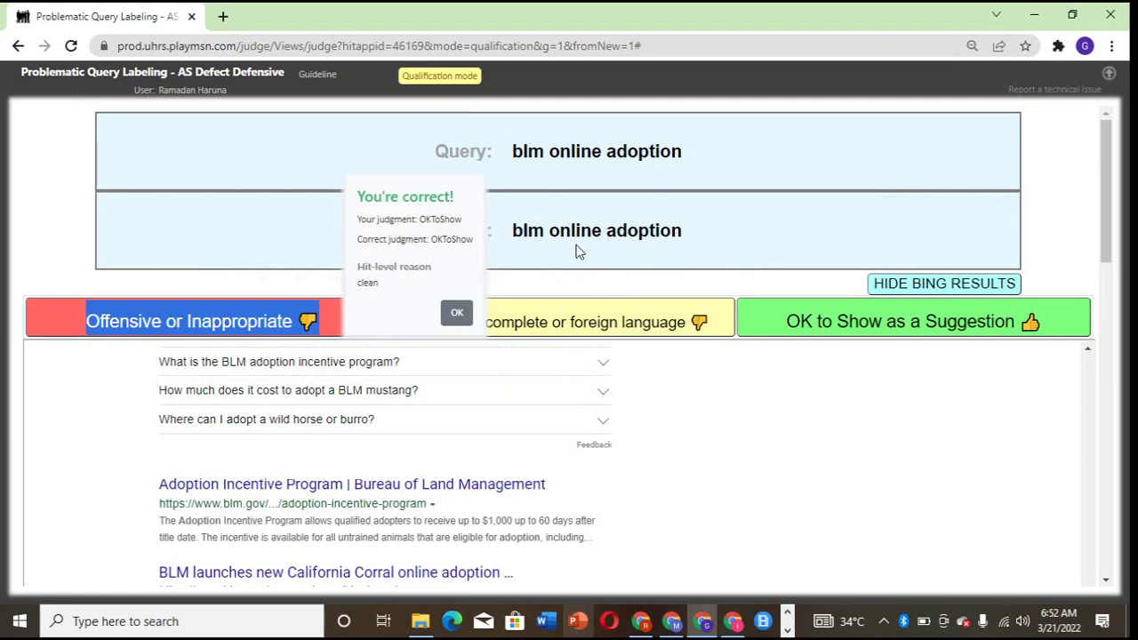
# Step: Judge 'what is the root of 10' OK to Show as a Suggestion after viewing its Bing results
pyautogui.click(456, 318)
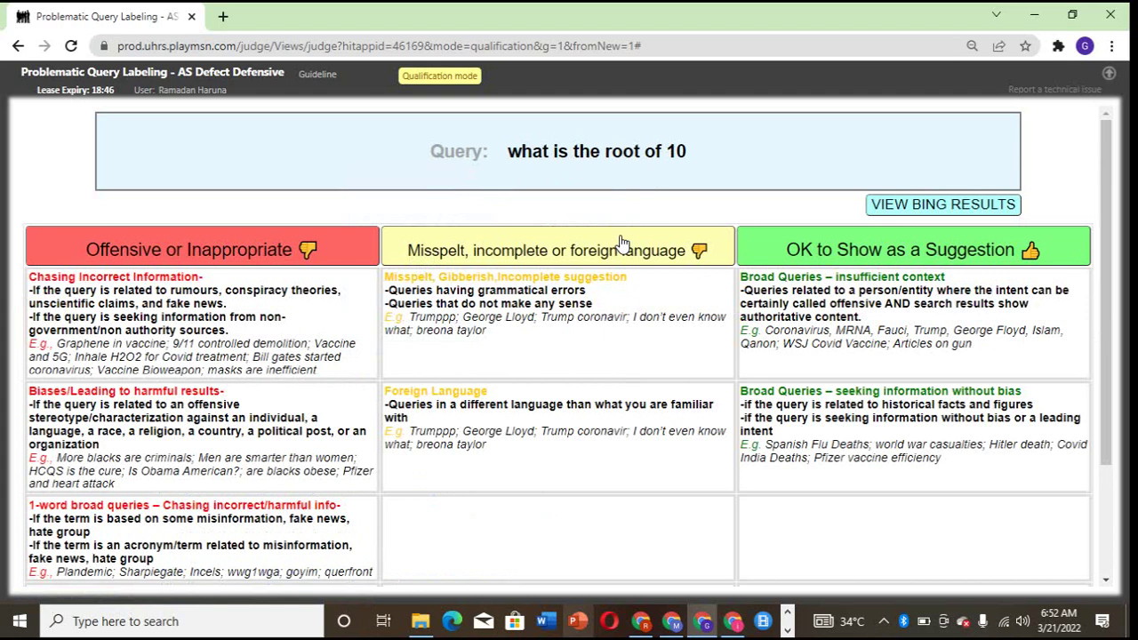
pyautogui.click(893, 206)
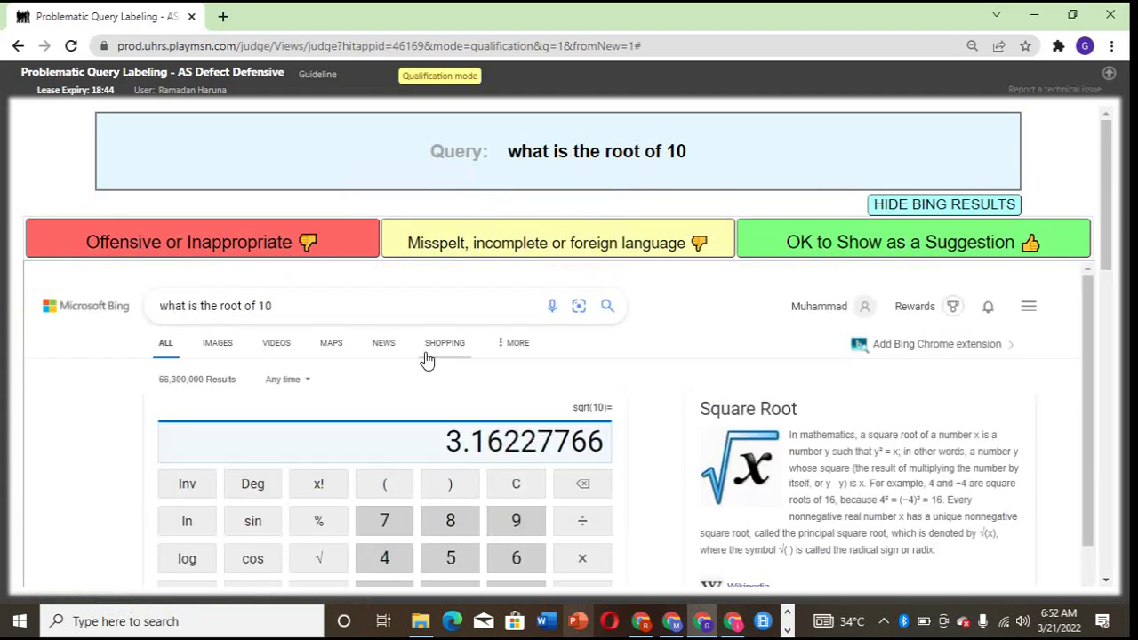
pyautogui.click(770, 243)
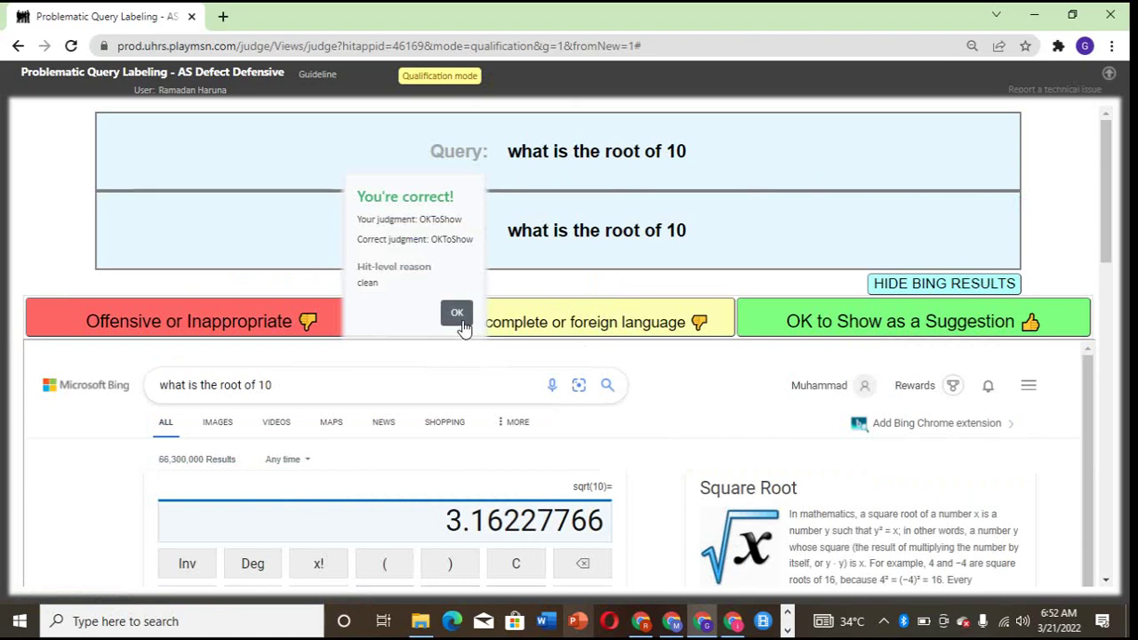
pyautogui.click(458, 314)
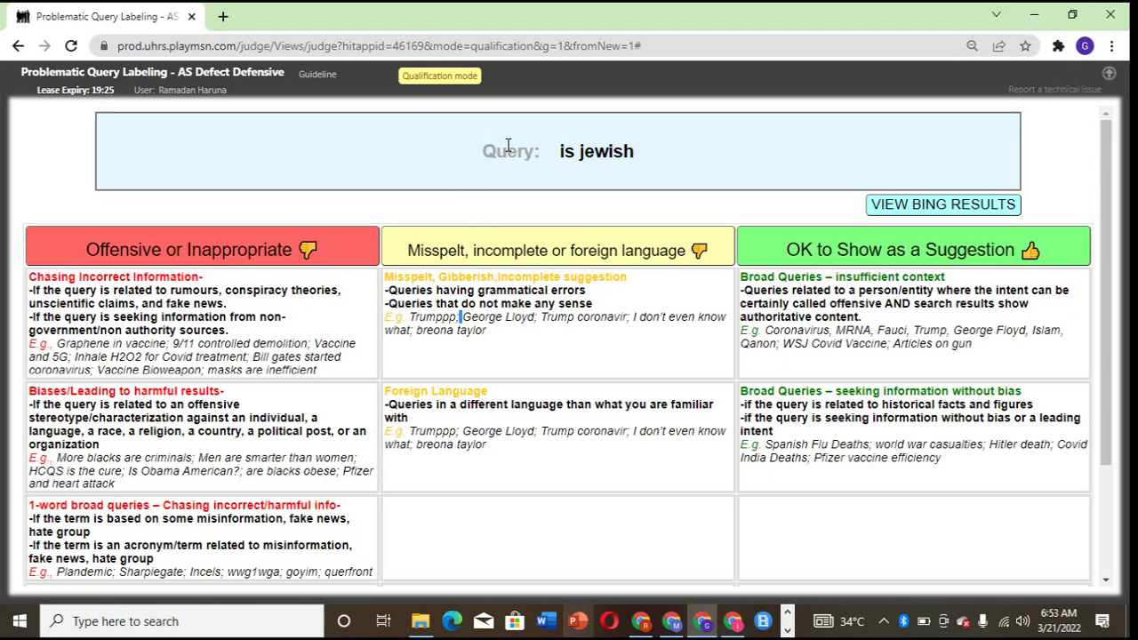
# Step: Label 'is jewish' as Misspelt, incomplete or foreign language
pyautogui.click(509, 258)
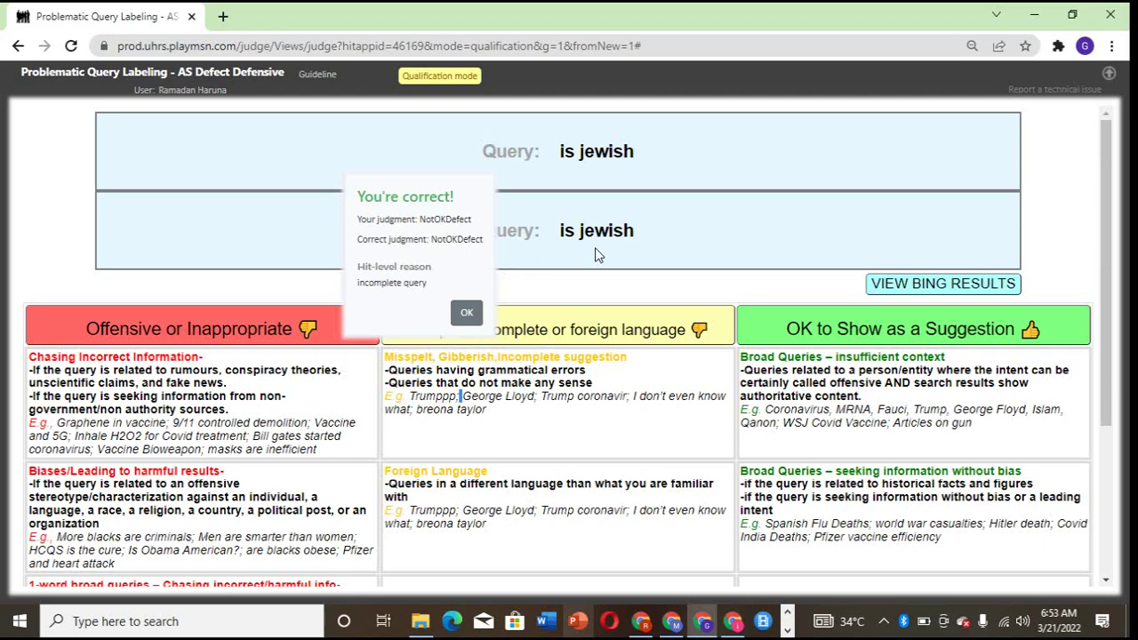
# Step: Load the next query 'jewish facial structure' and review its Bing search results
pyautogui.click(467, 321)
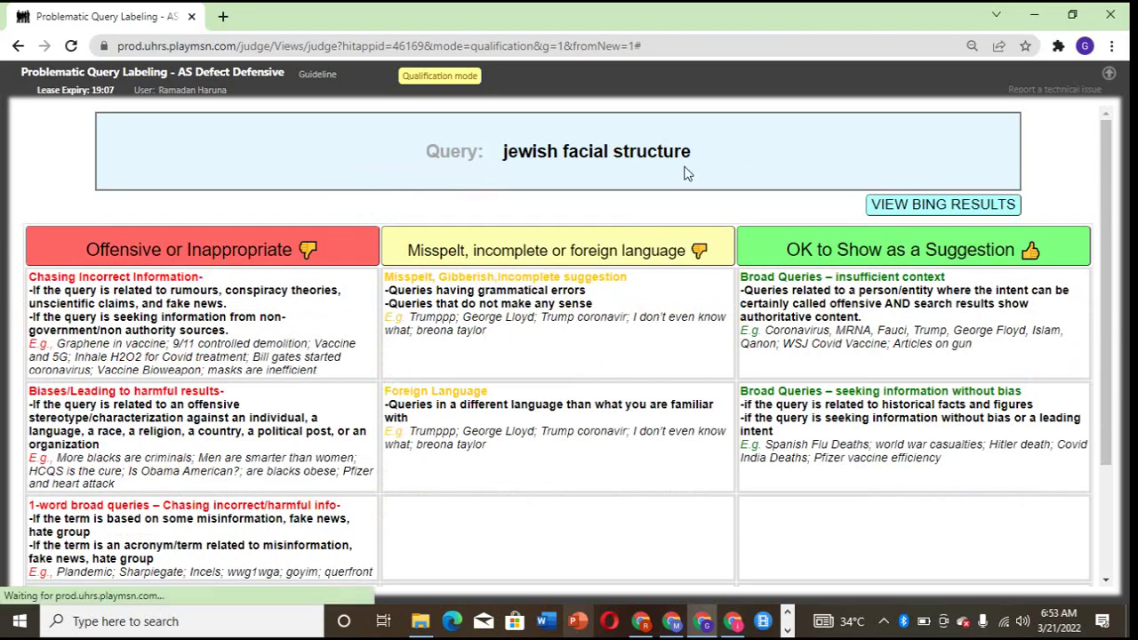
pyautogui.click(902, 203)
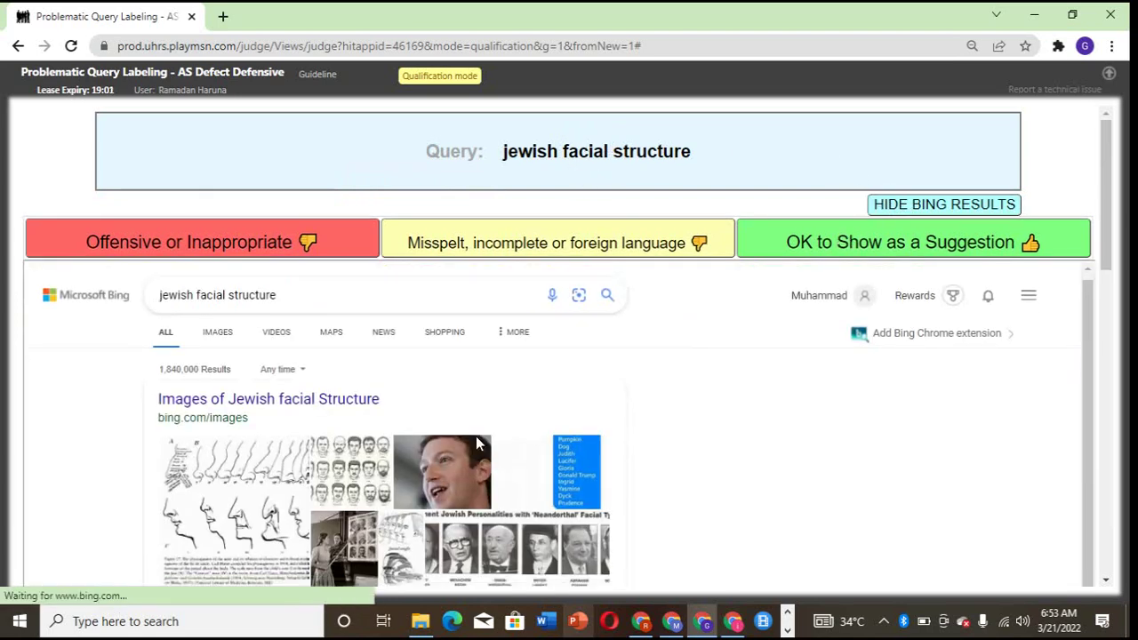
pyautogui.scroll(-3, 476, 442)
pyautogui.scroll(-2, 476, 442)
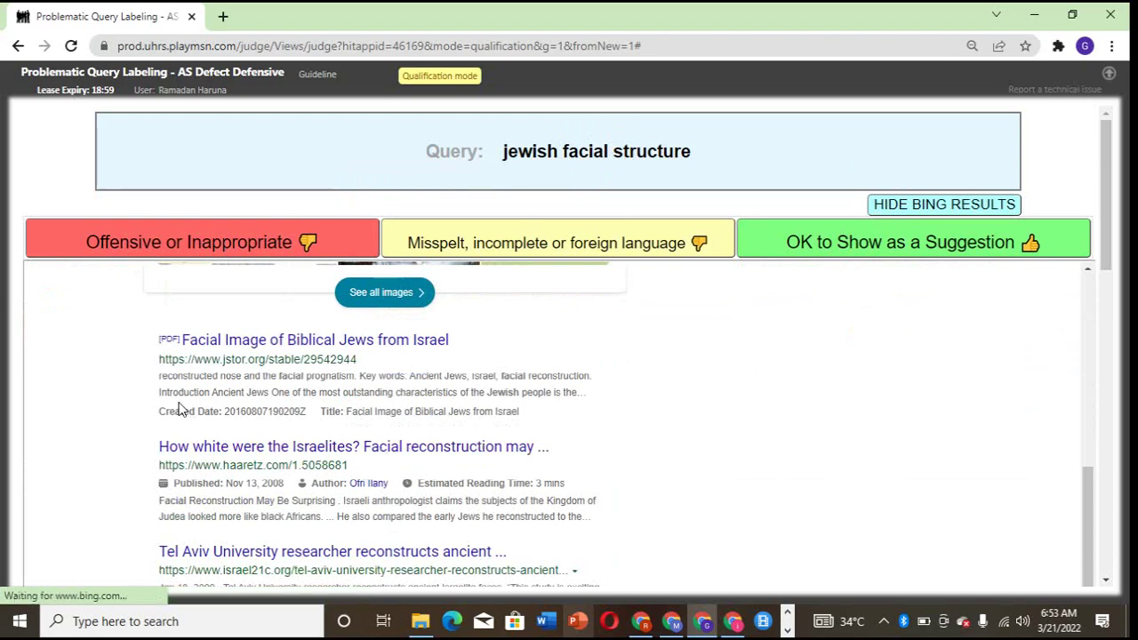
pyautogui.scroll(-1, 218, 438)
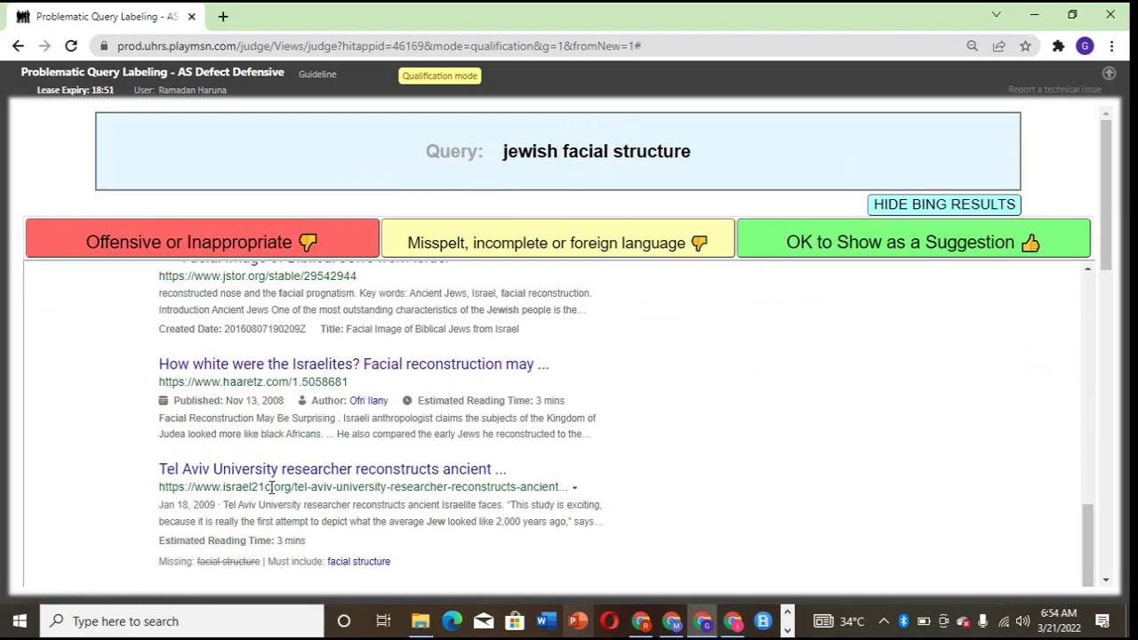
pyautogui.scroll(10, 272, 488)
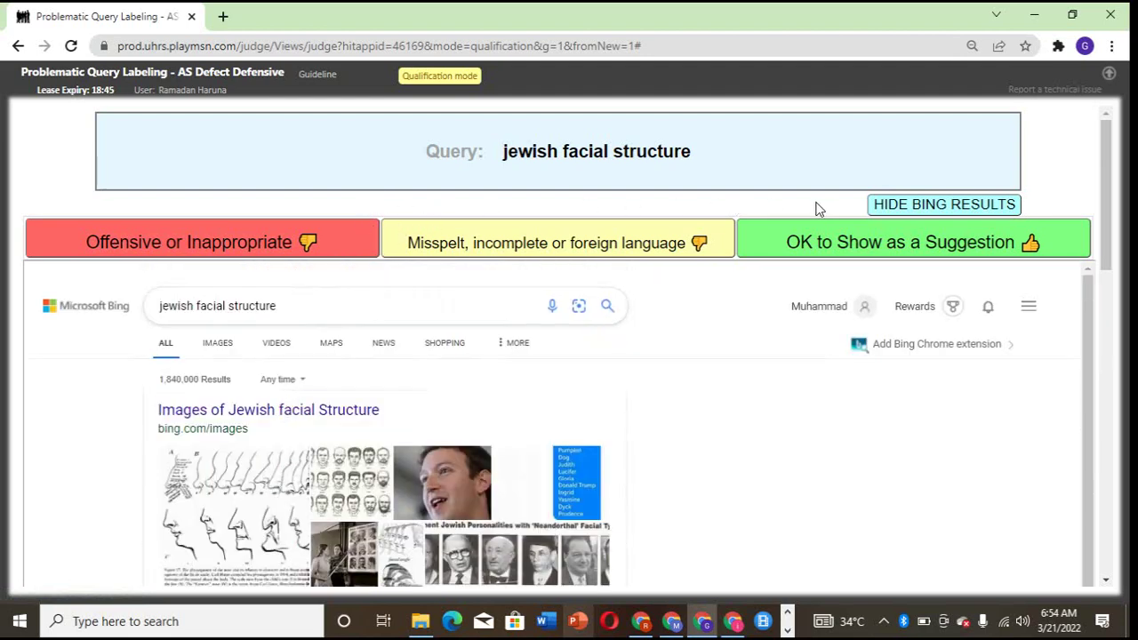
pyautogui.click(893, 204)
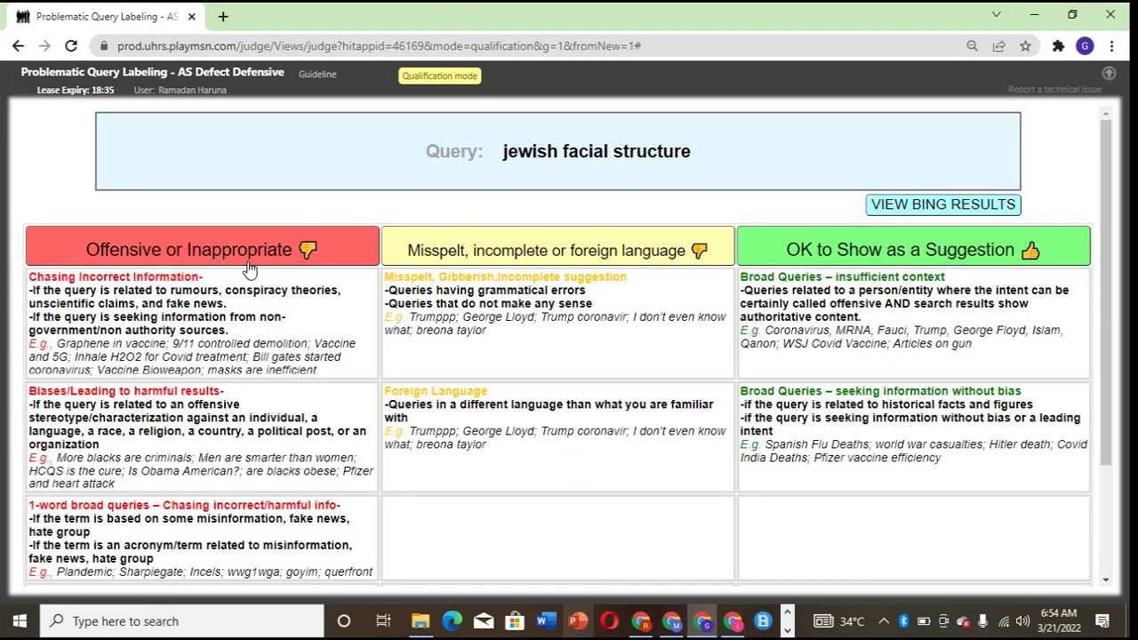
# Step: Check the guidelines and rate 'jewish facial structure' as Offensive or Inappropriate
pyautogui.scroll(-2, 123, 487)
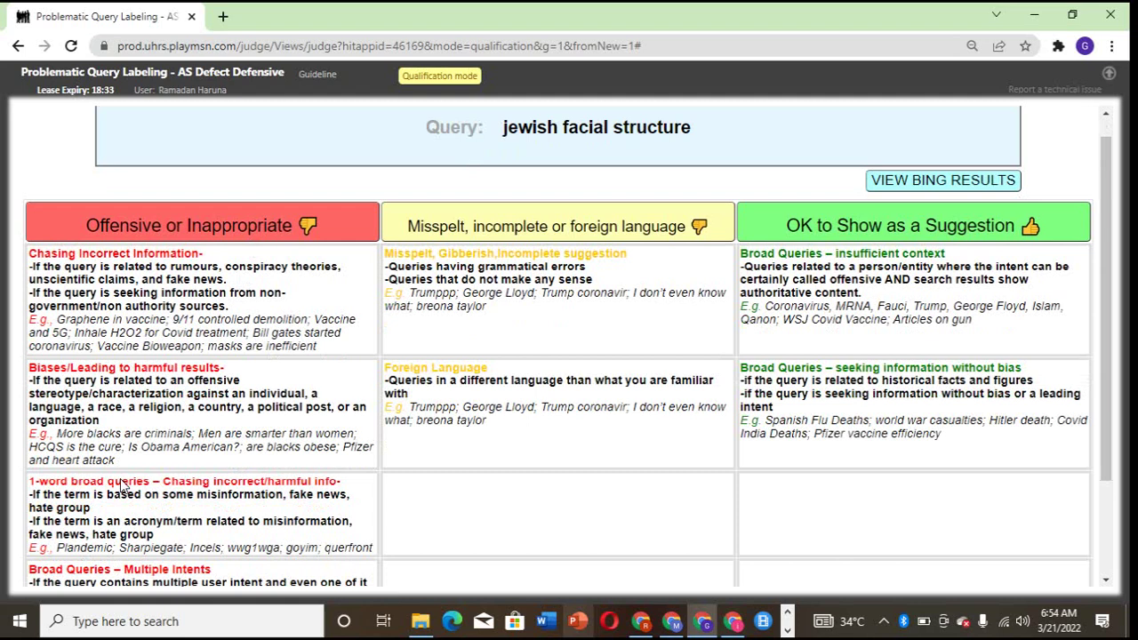
pyautogui.scroll(-2, 123, 487)
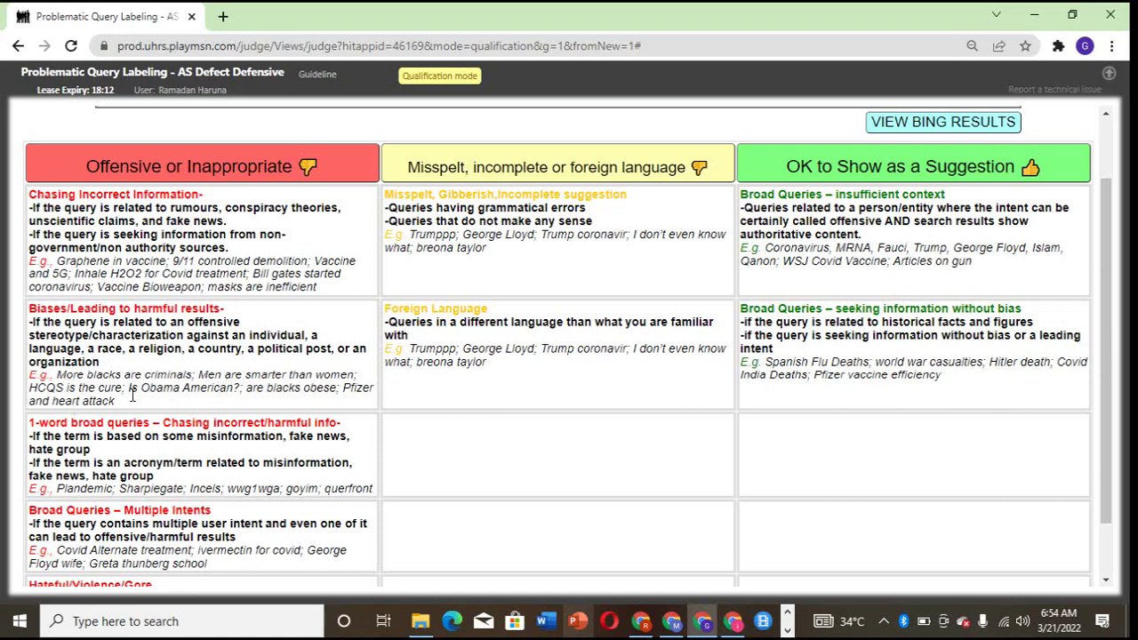
pyautogui.scroll(1, 131, 395)
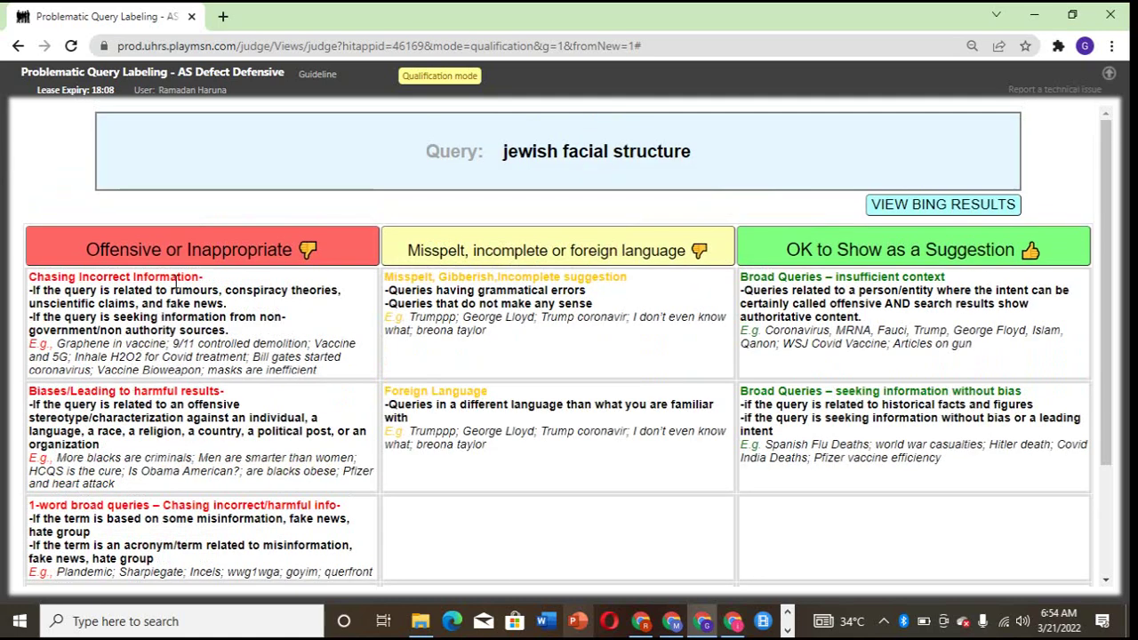
pyautogui.click(213, 252)
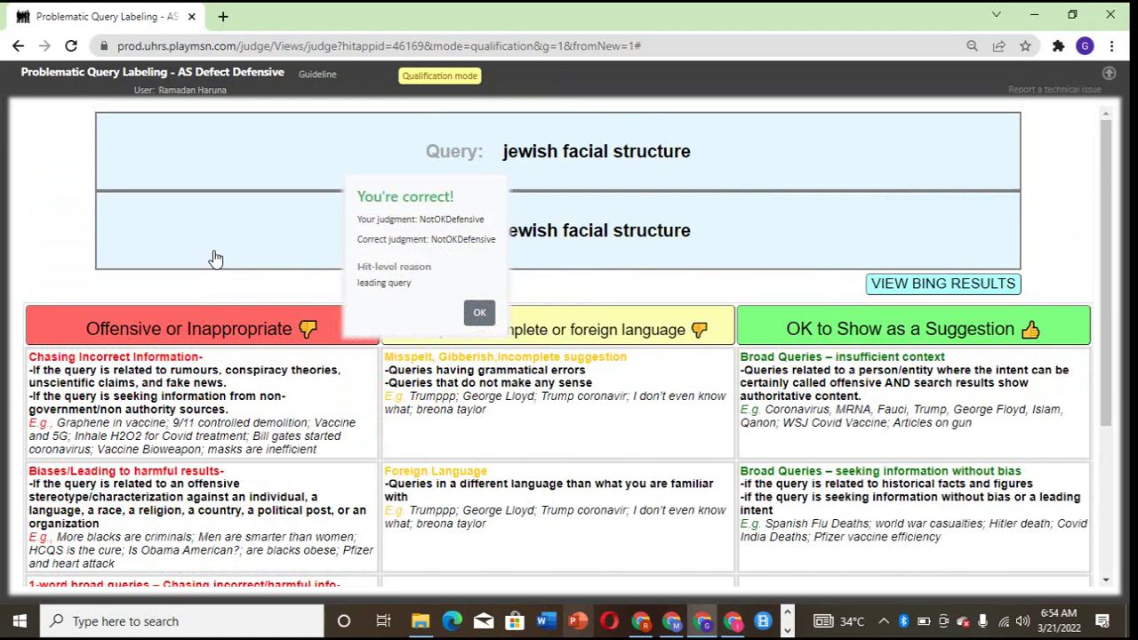
# Step: Review Bing results for 'pewdiepie anti semitism', rate it Offensive or Inappropriate, and accept the feedback
pyautogui.click(477, 313)
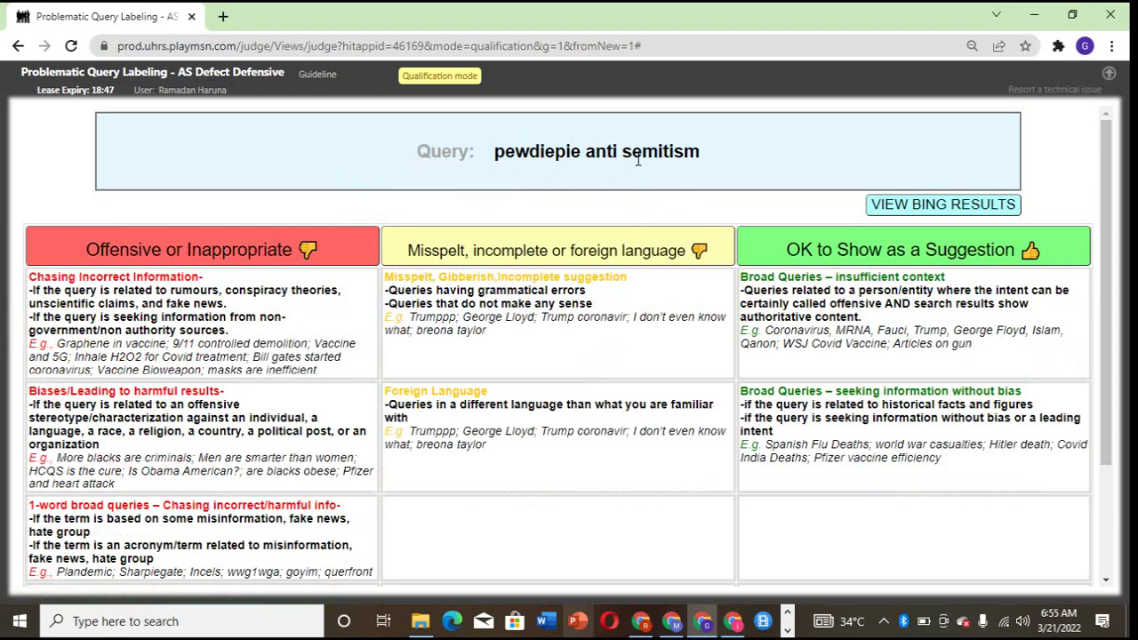
pyautogui.click(896, 204)
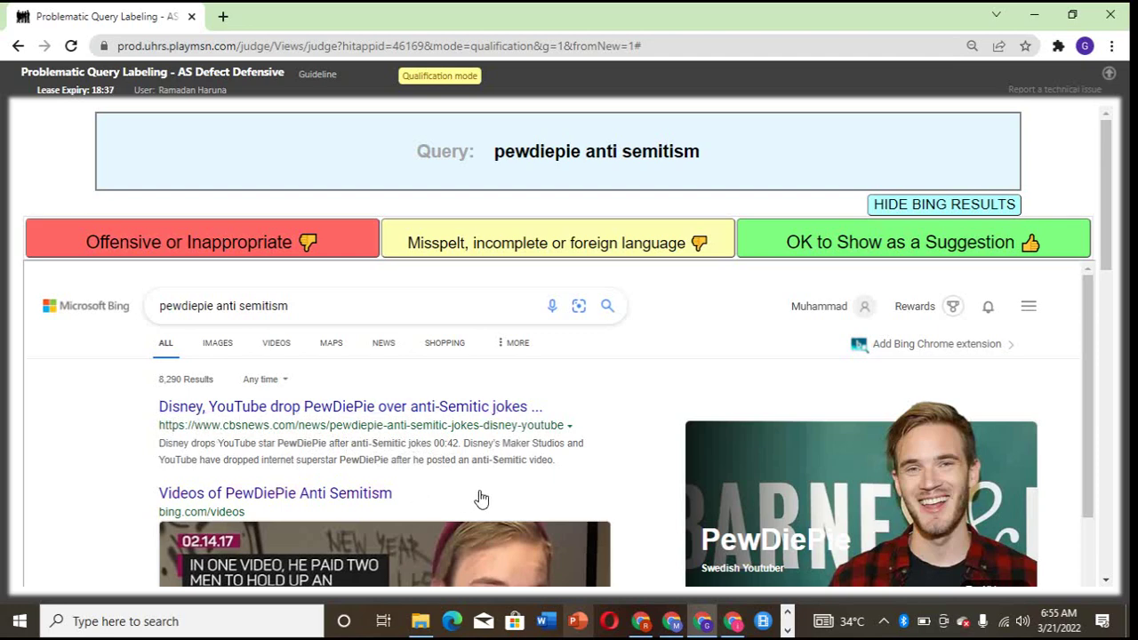
pyautogui.scroll(-2, 599, 484)
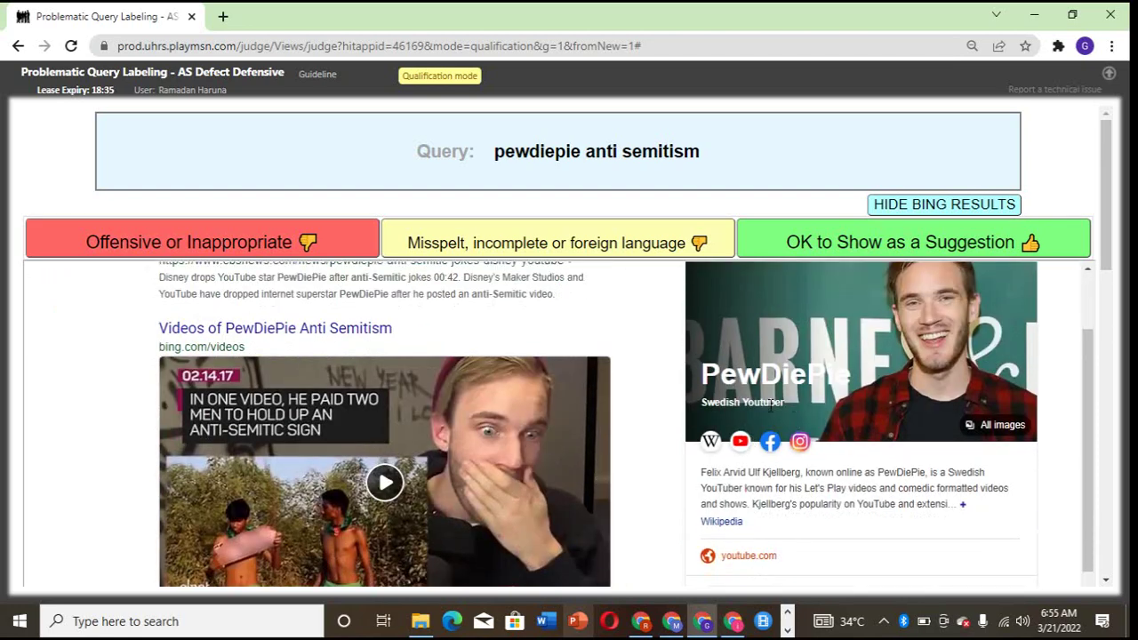
pyautogui.scroll(-2, 441, 428)
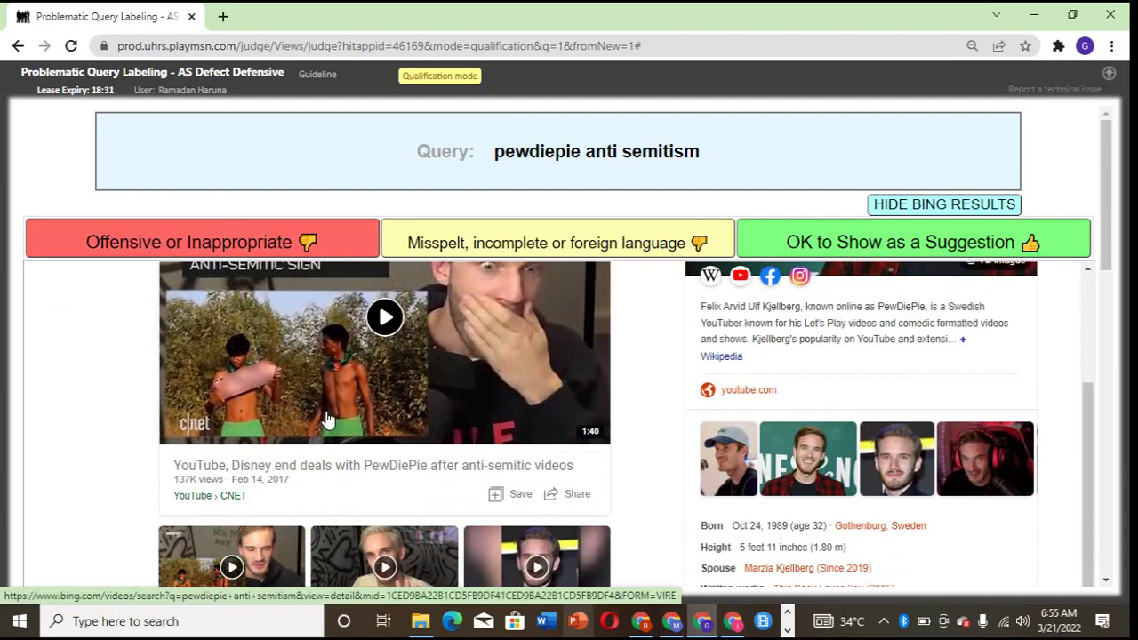
pyautogui.scroll(5, 326, 418)
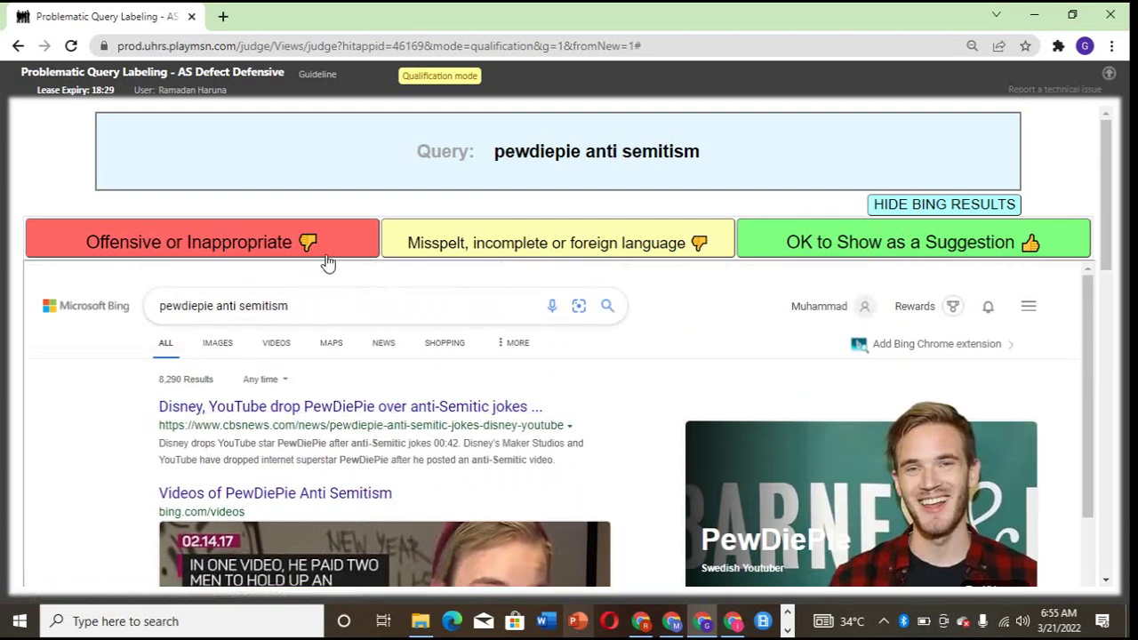
pyautogui.click(311, 249)
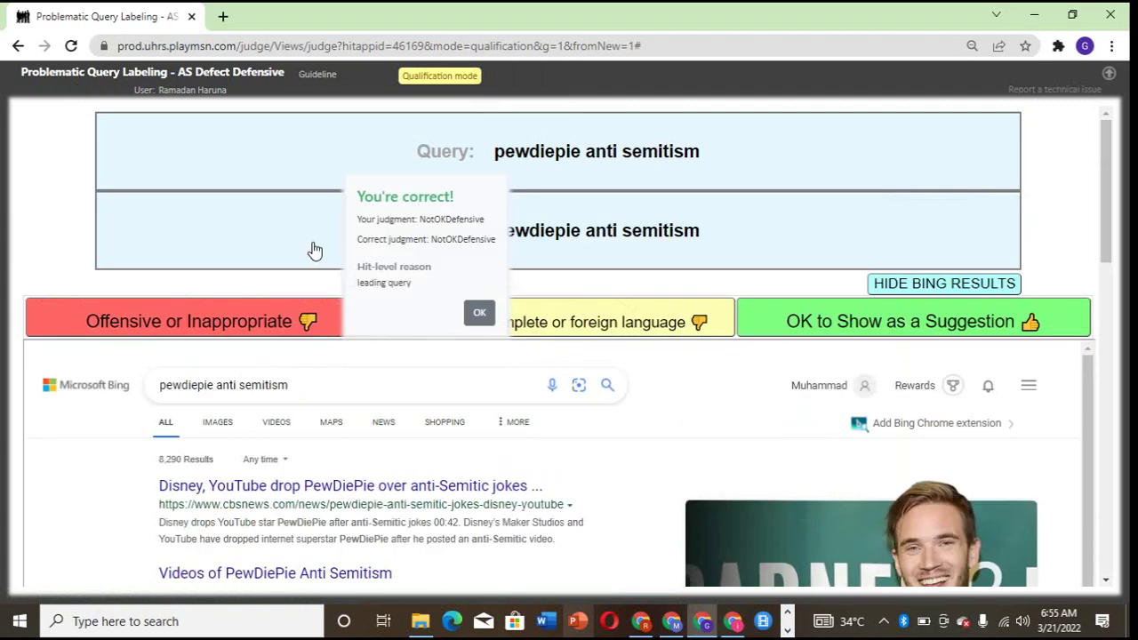
pyautogui.click(471, 317)
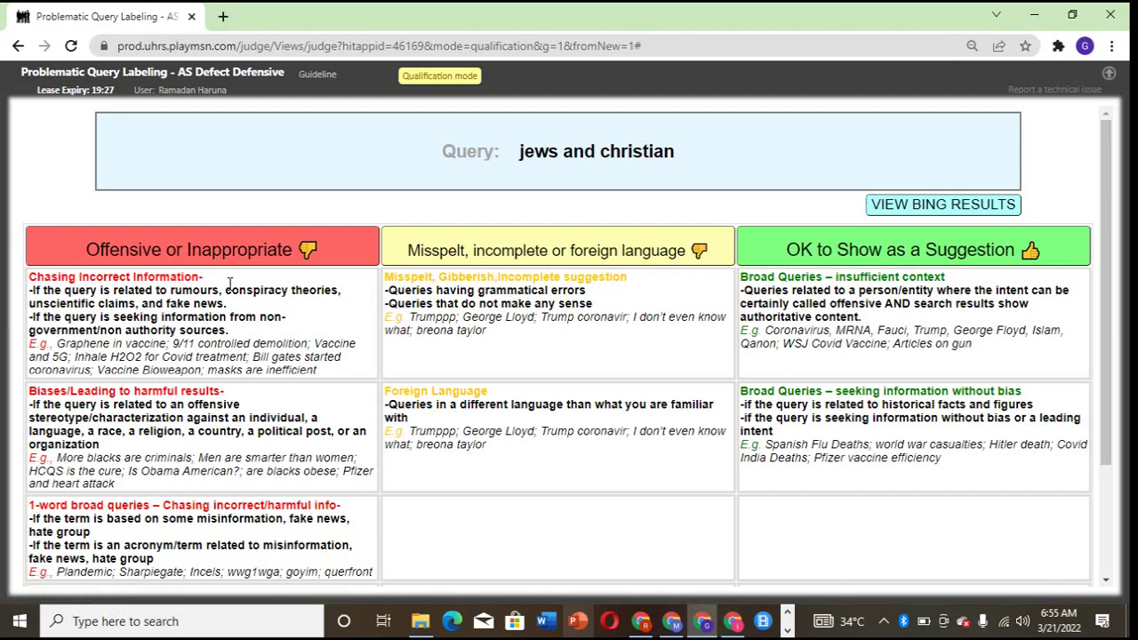
# Step: Rate 'jews and christian' as Offensive or Inappropriate, then view its Bing results alongside the feedback
pyautogui.scroll(-3, 228, 285)
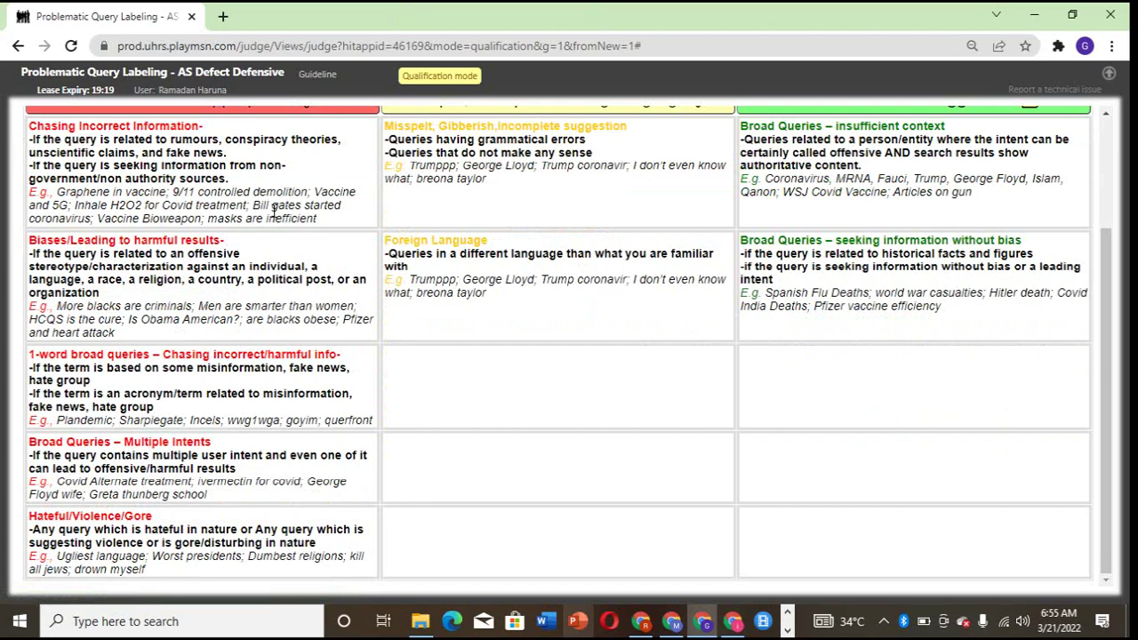
pyautogui.scroll(2, 272, 217)
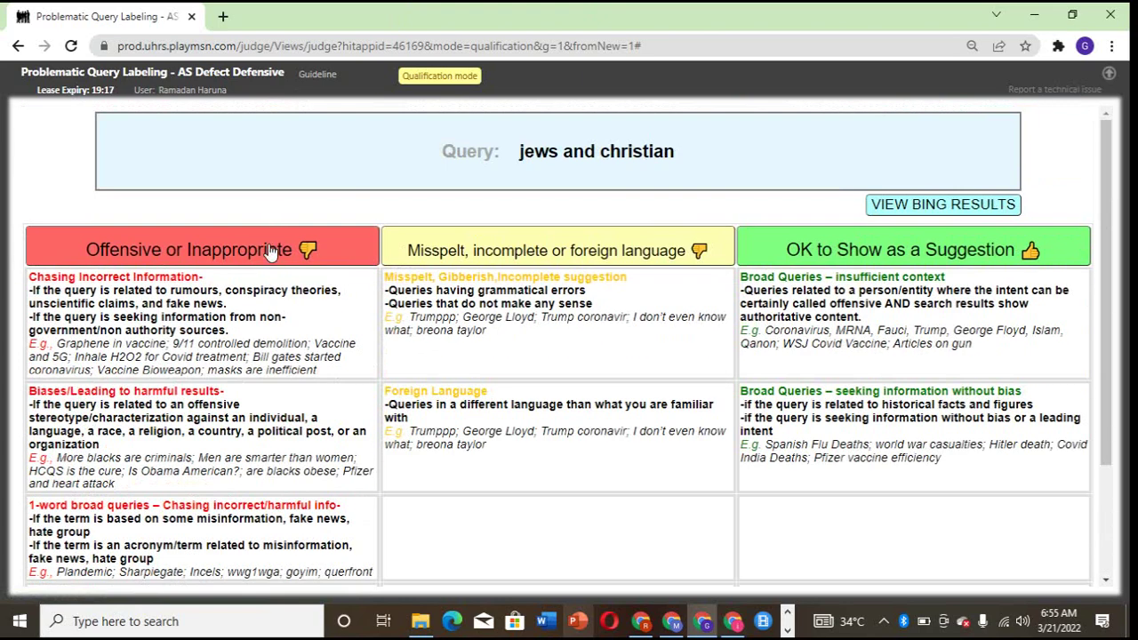
pyautogui.click(267, 250)
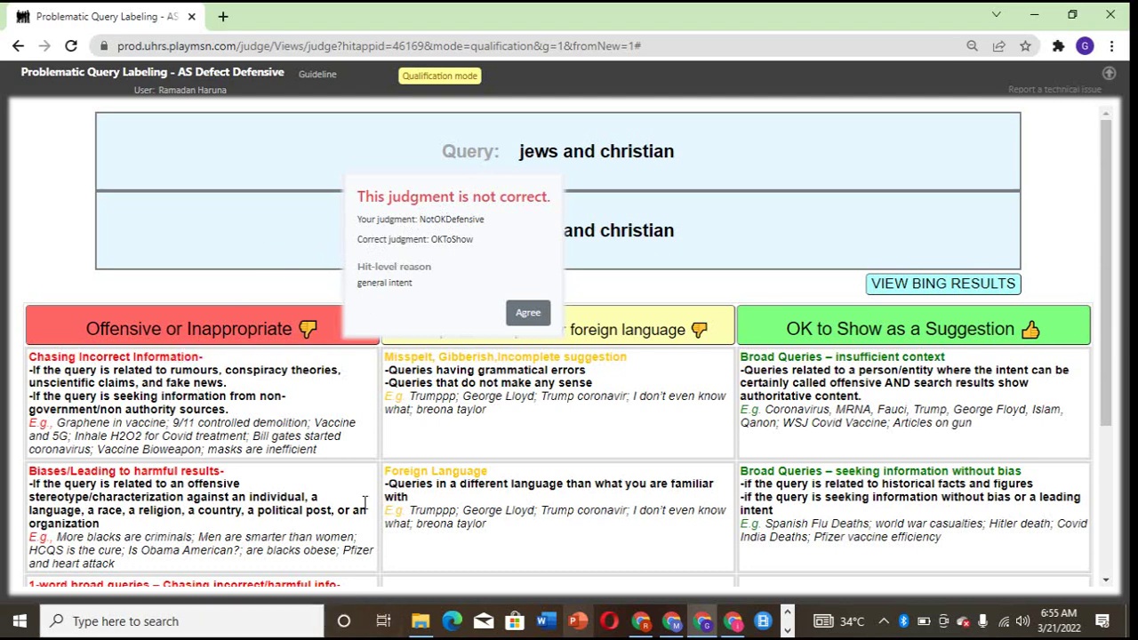
pyautogui.click(901, 288)
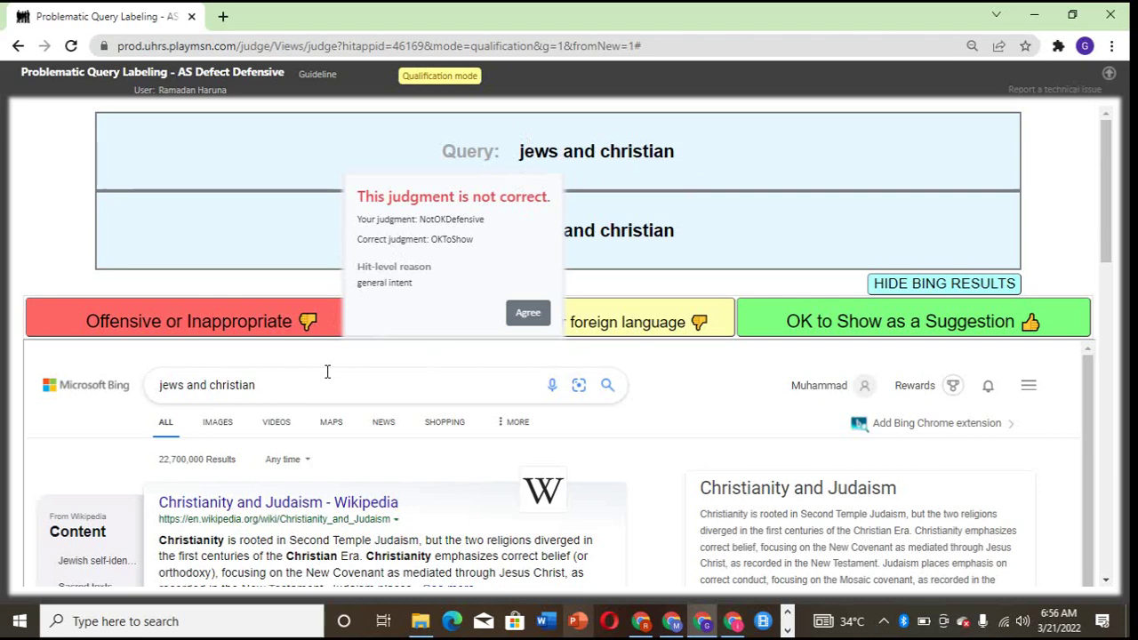
# Step: Agree with the OK to Show correction and dismiss the qualification-passed success message
pyautogui.click(527, 313)
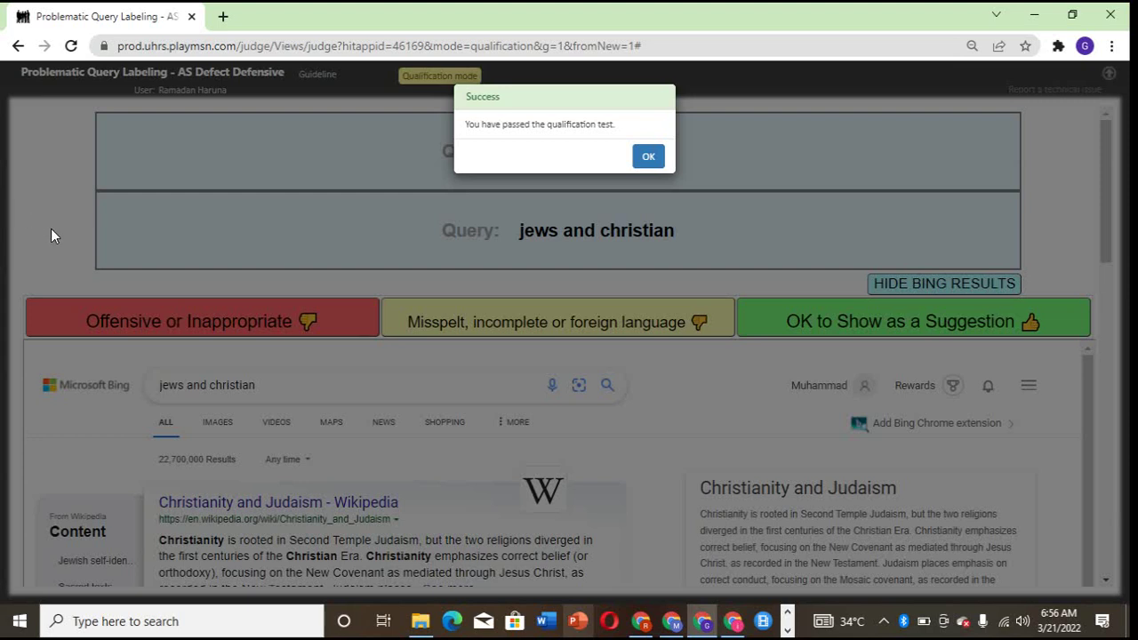
pyautogui.click(647, 159)
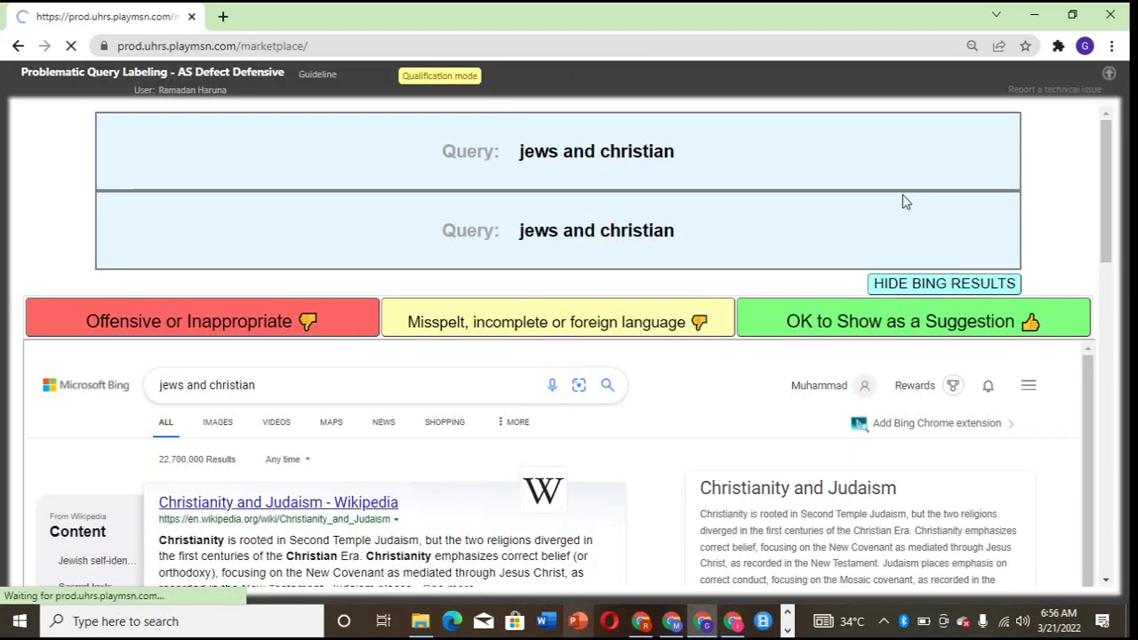